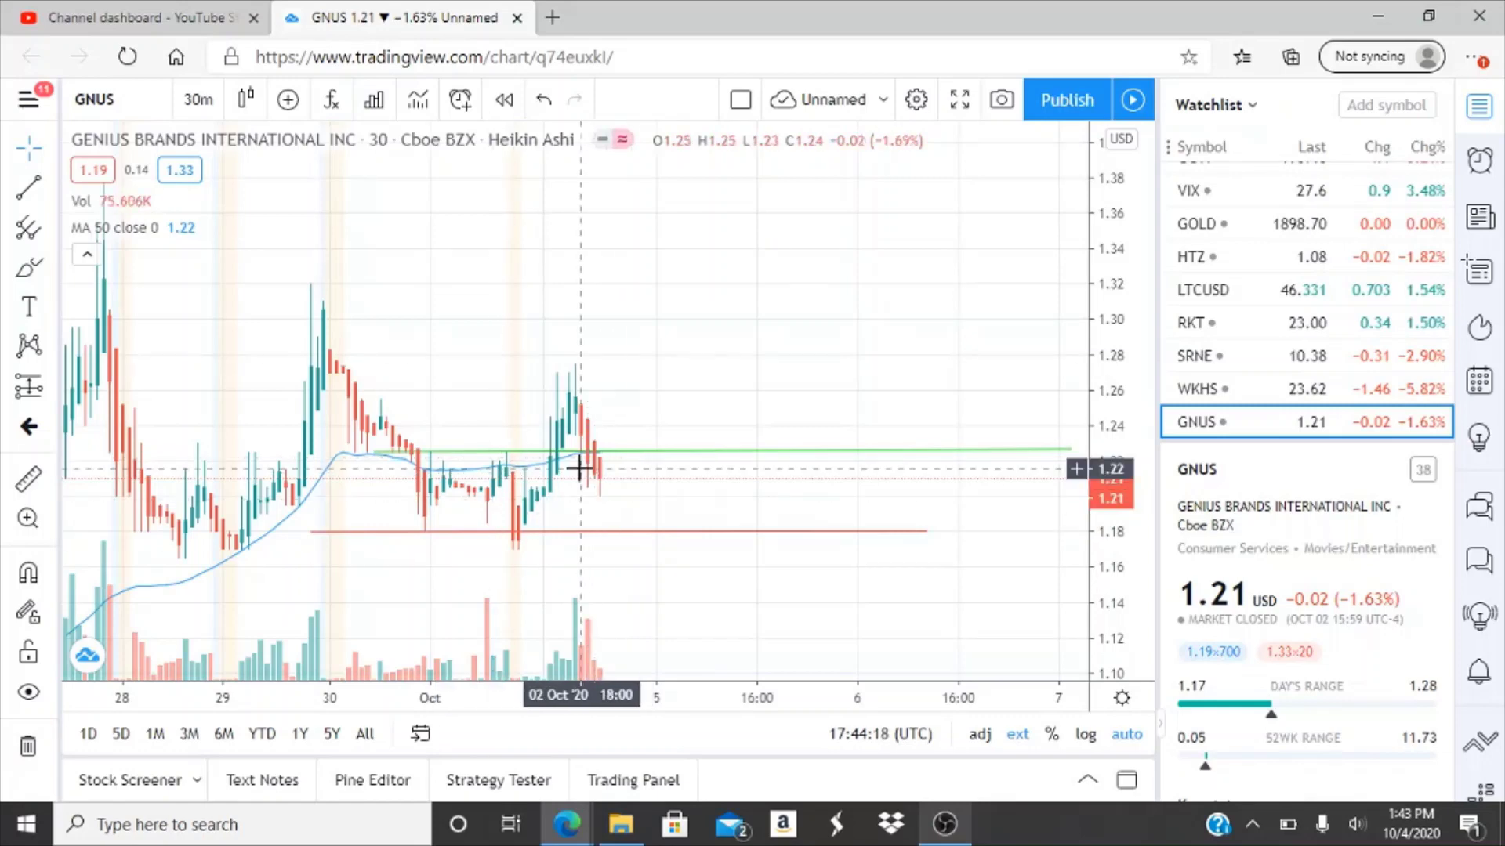
Examine the GNUS 30-minute price history back to July, including the low in late September
click(513, 630)
click(513, 630)
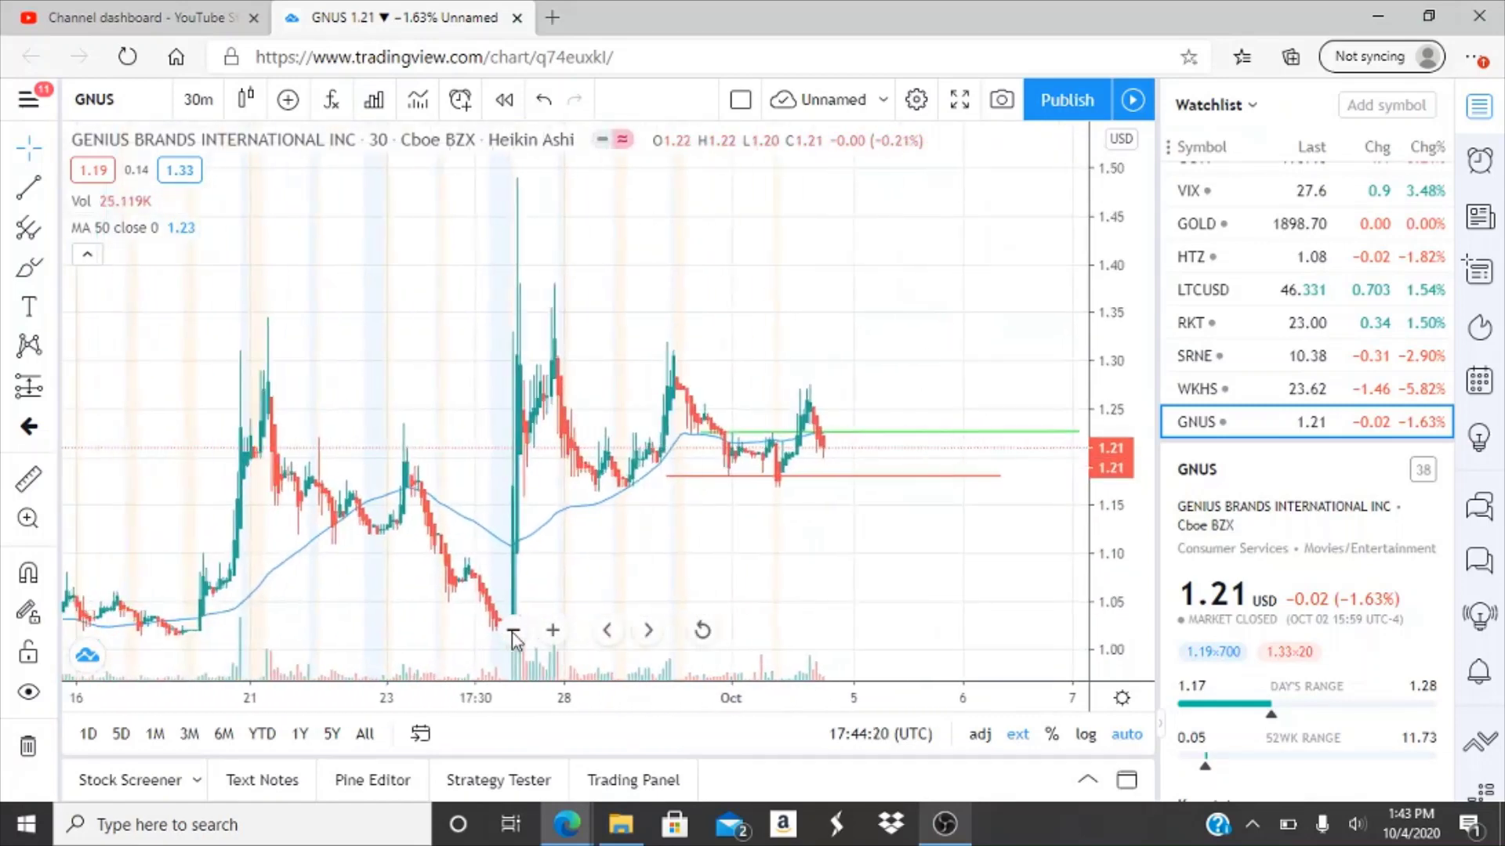
click(513, 630)
click(513, 630)
click(513, 630)
click(514, 630)
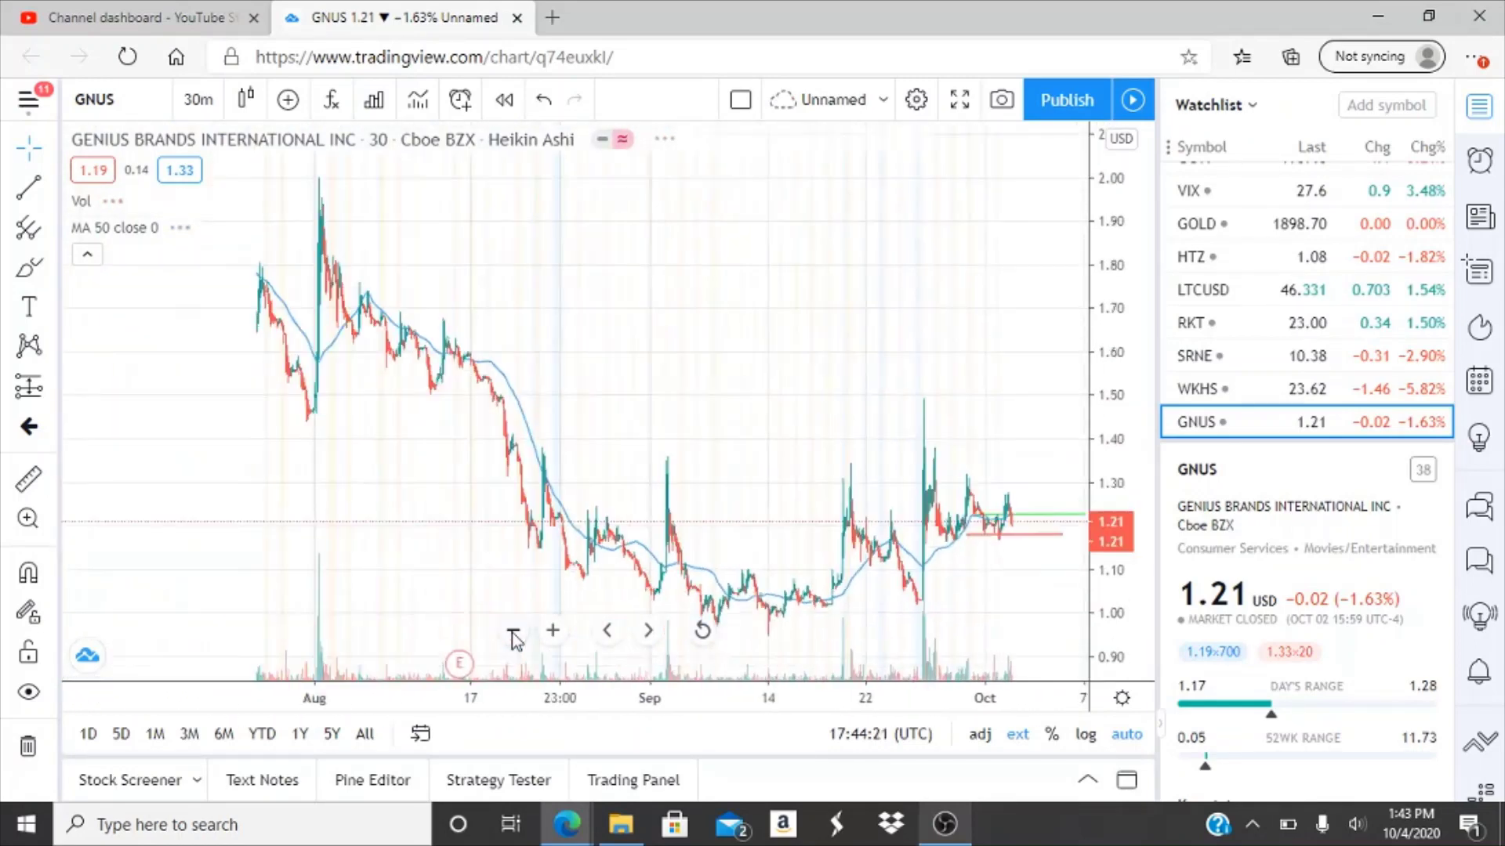
click(513, 630)
click(513, 631)
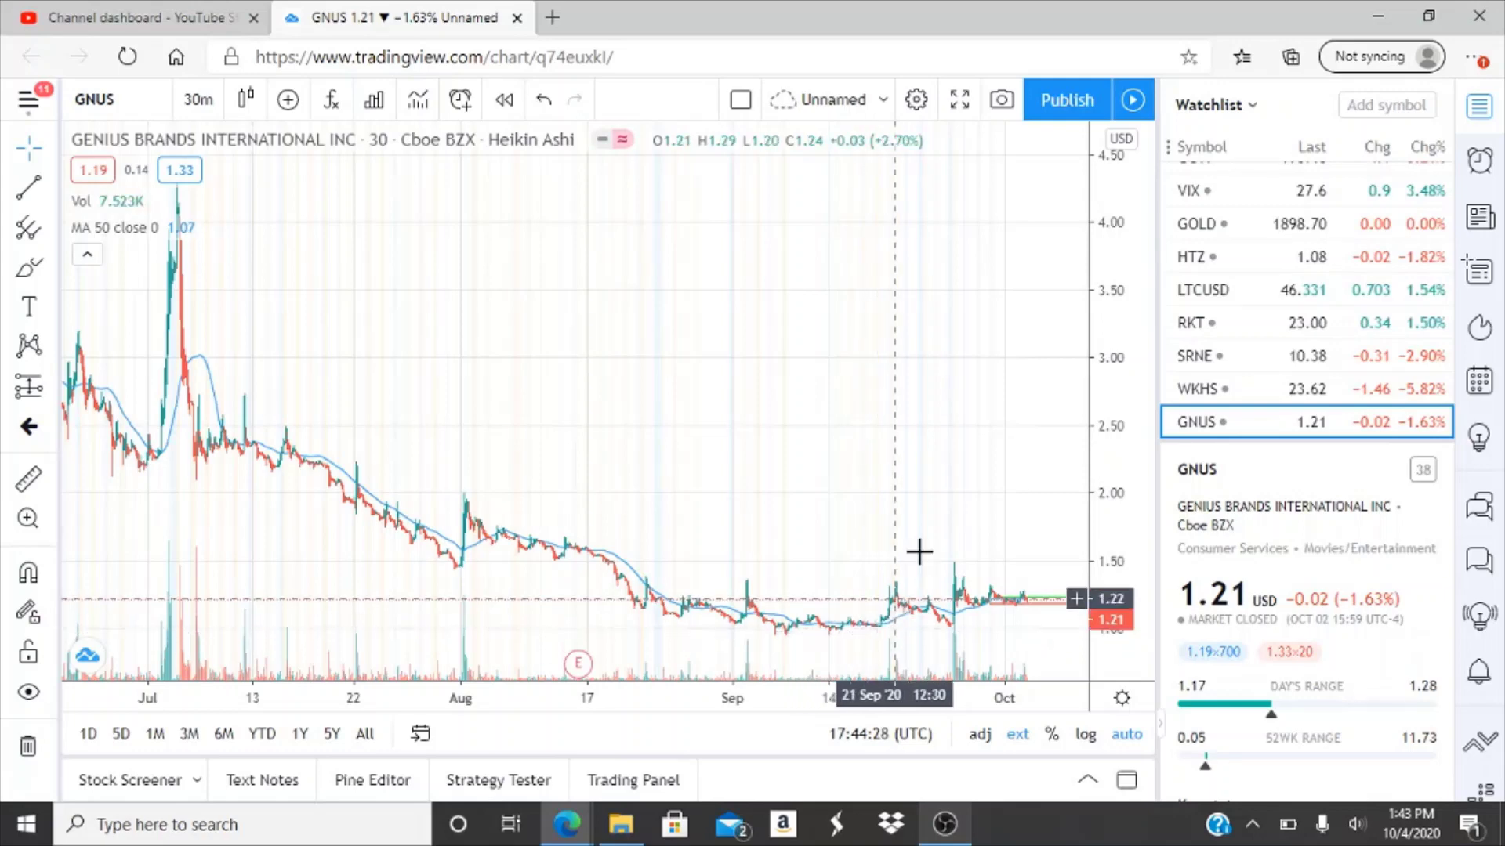
click(948, 626)
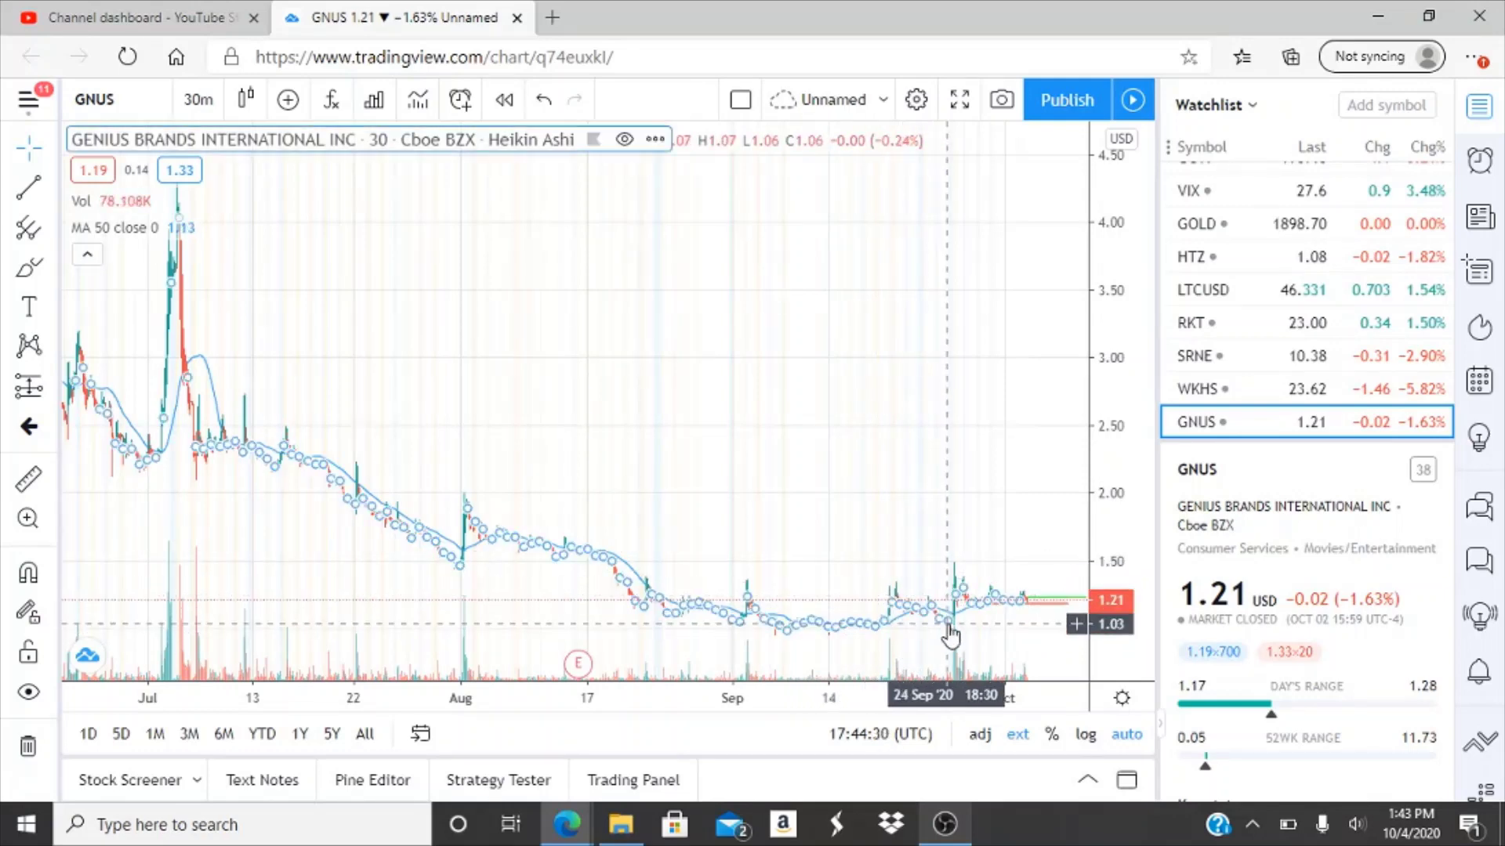
click(952, 623)
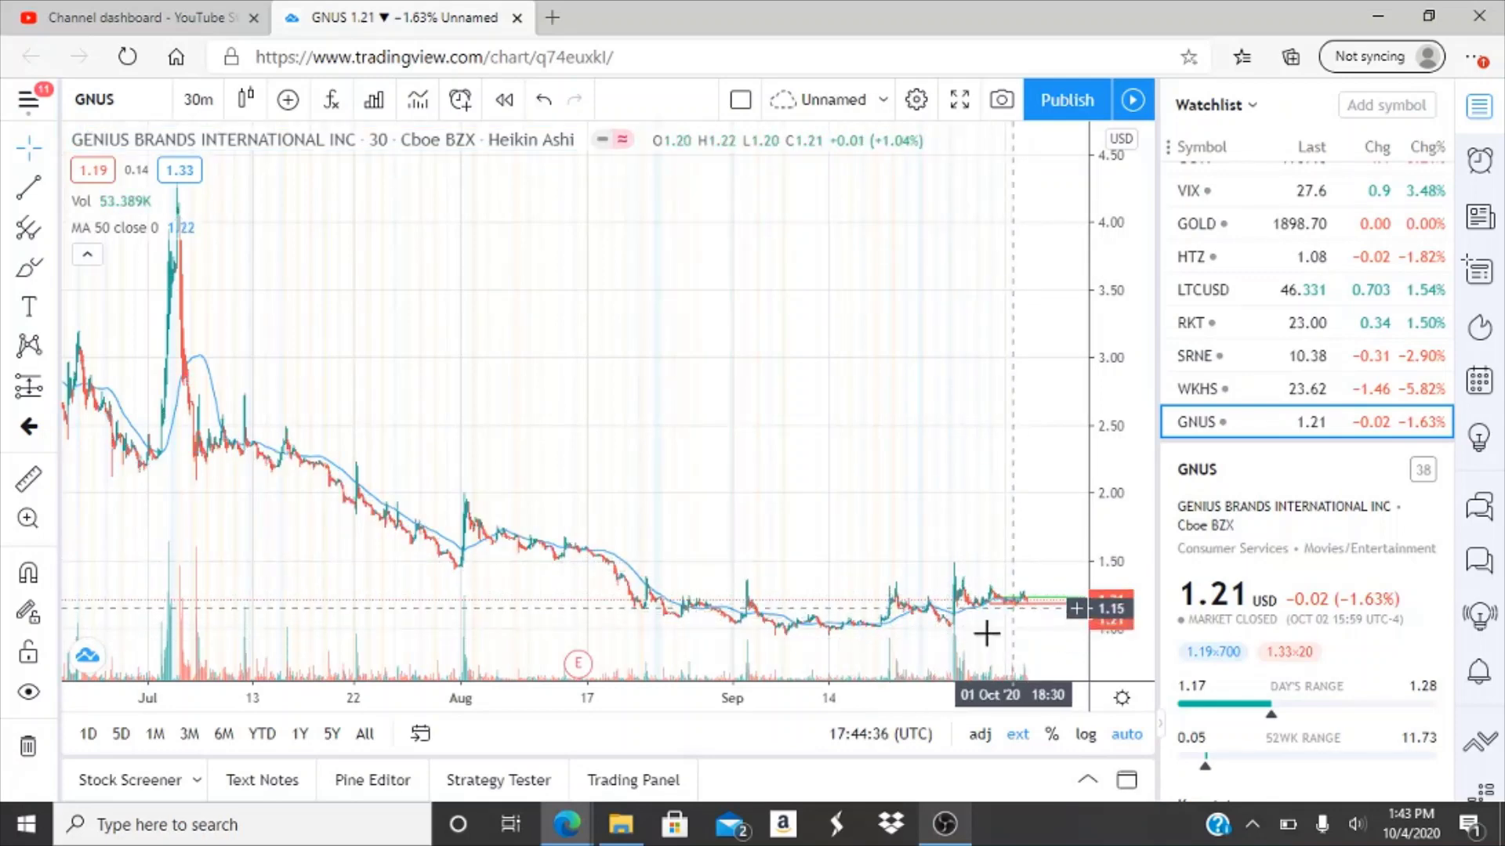
Move the green trend line on the GNUS chart up to the 2 October high, at about 1.28
click(553, 632)
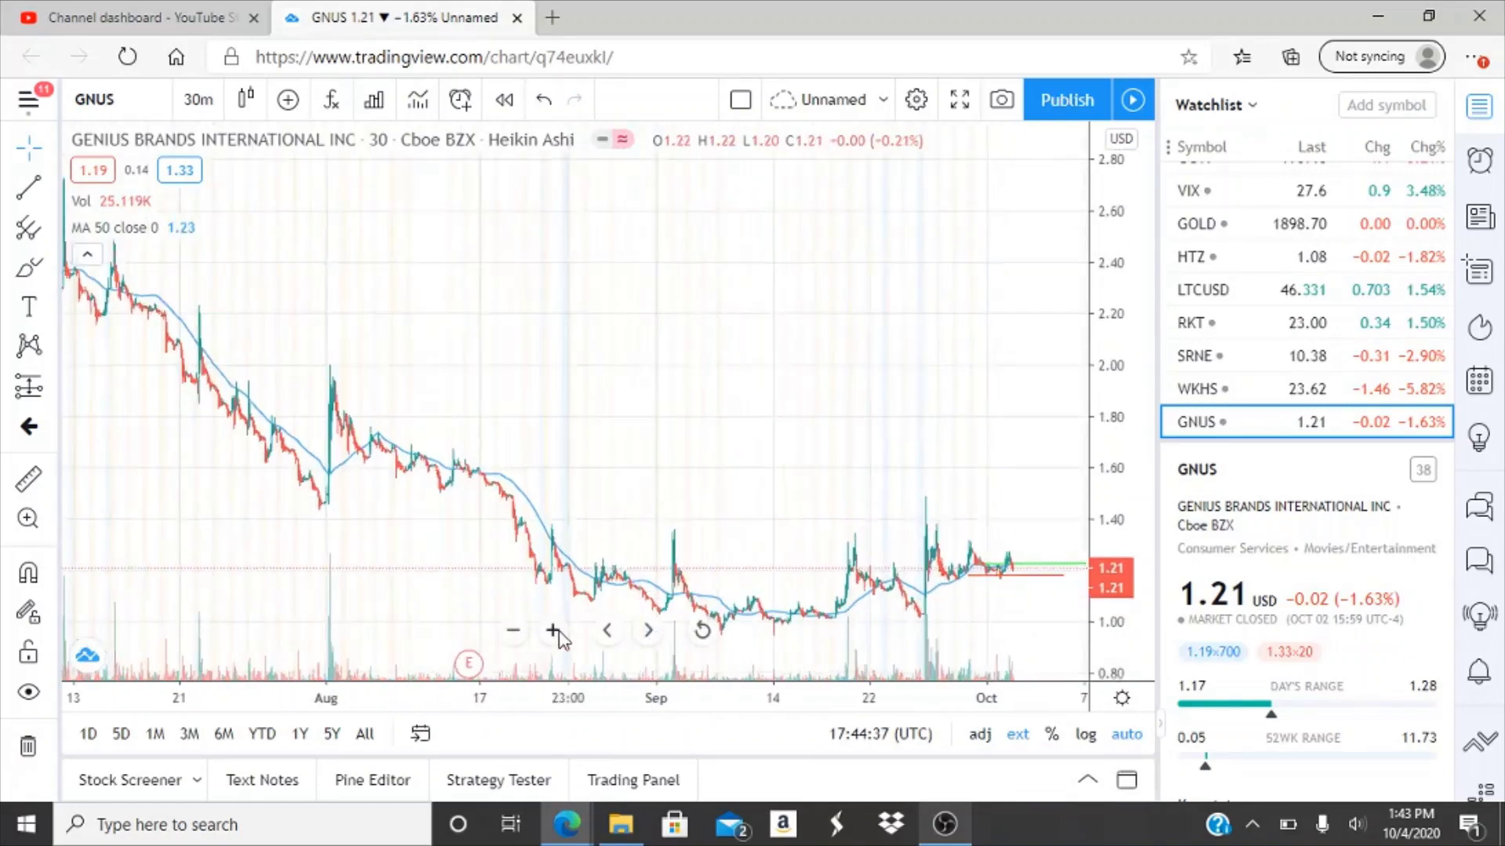
click(553, 630)
click(553, 630)
click(553, 630)
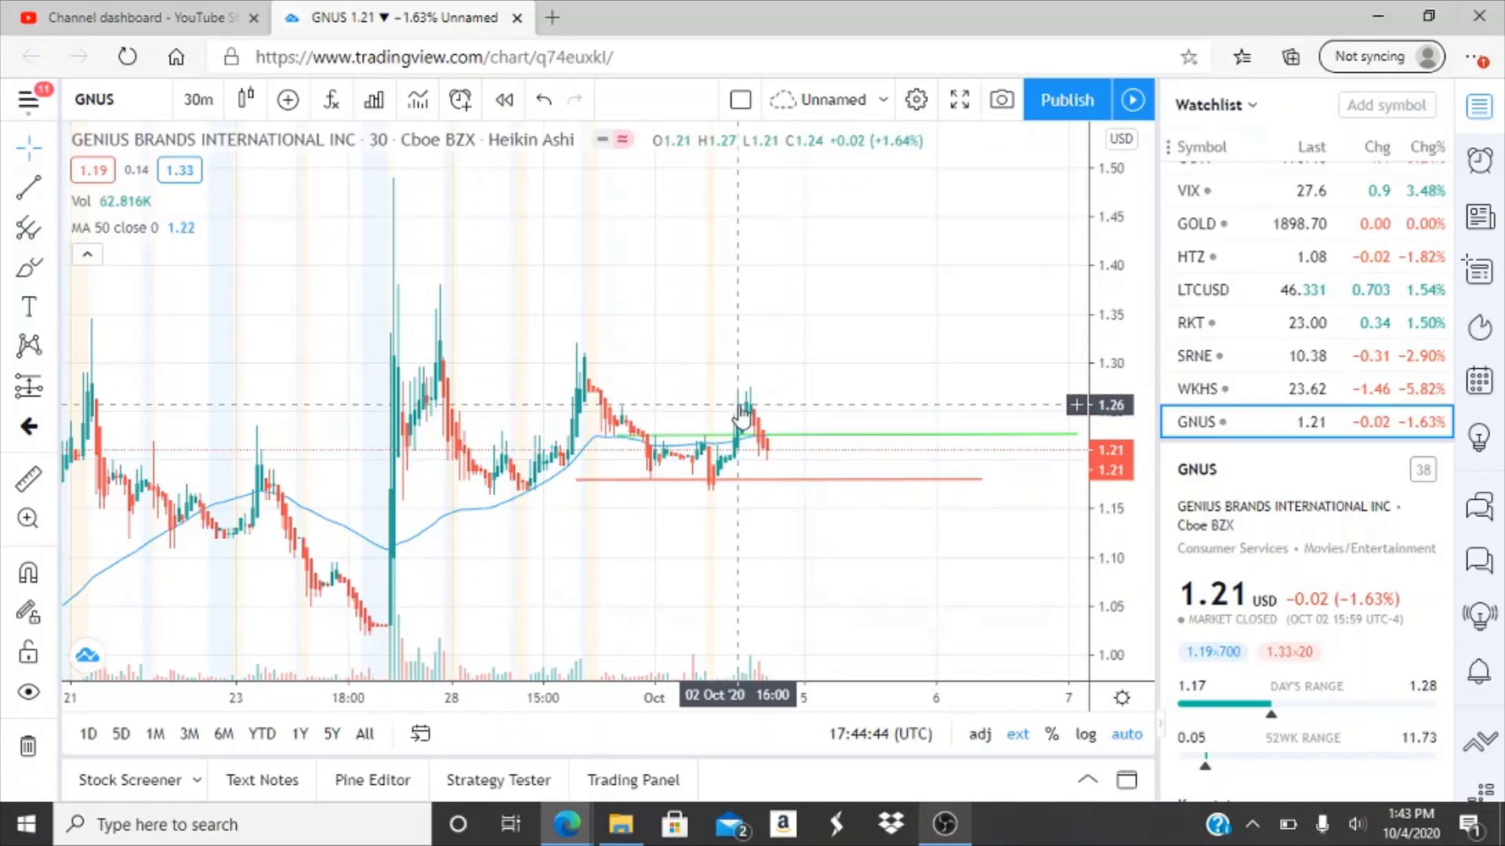
drag(745, 434, 806, 386)
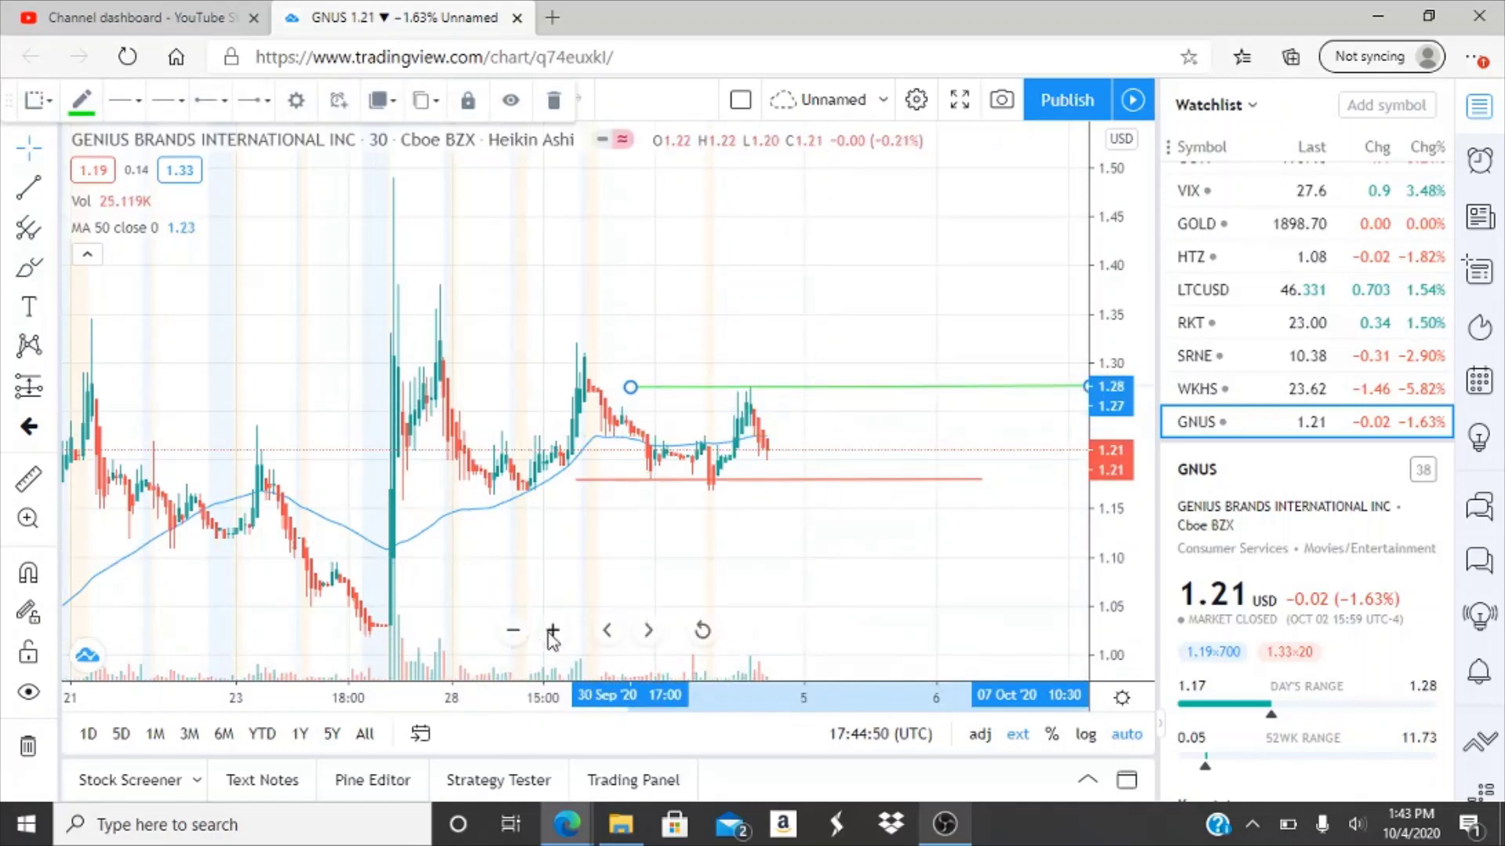
Move the red support line on the GNUS chart up to about 1.20, at the low of the last candle
click(553, 632)
click(551, 631)
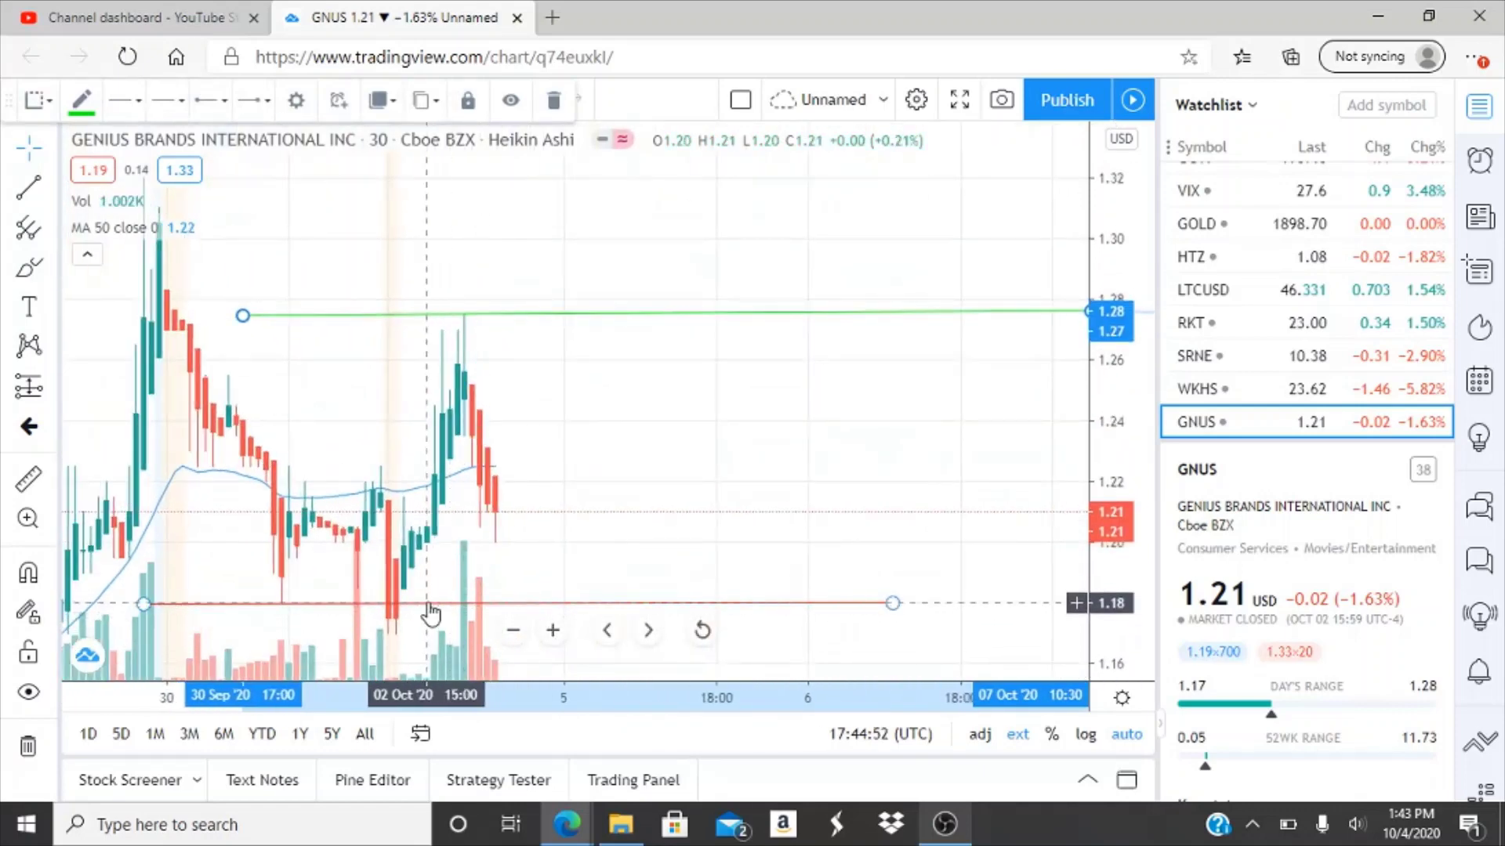
drag(430, 614, 560, 540)
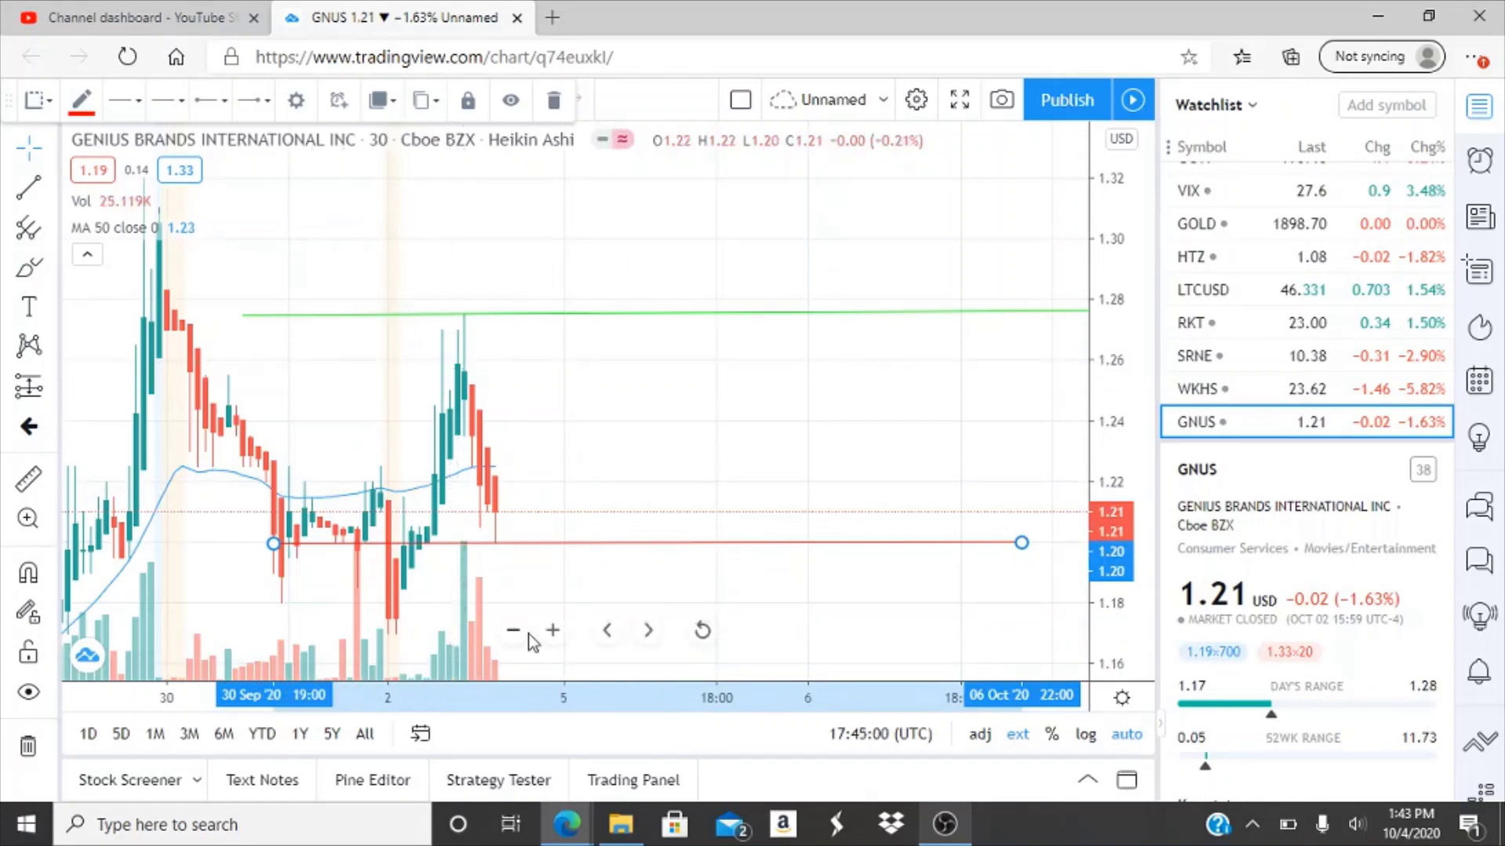
click(552, 630)
Examine the latest GNUS candles between the red support line and the green resistance line
click(402, 445)
scroll(401, 445, down, 5)
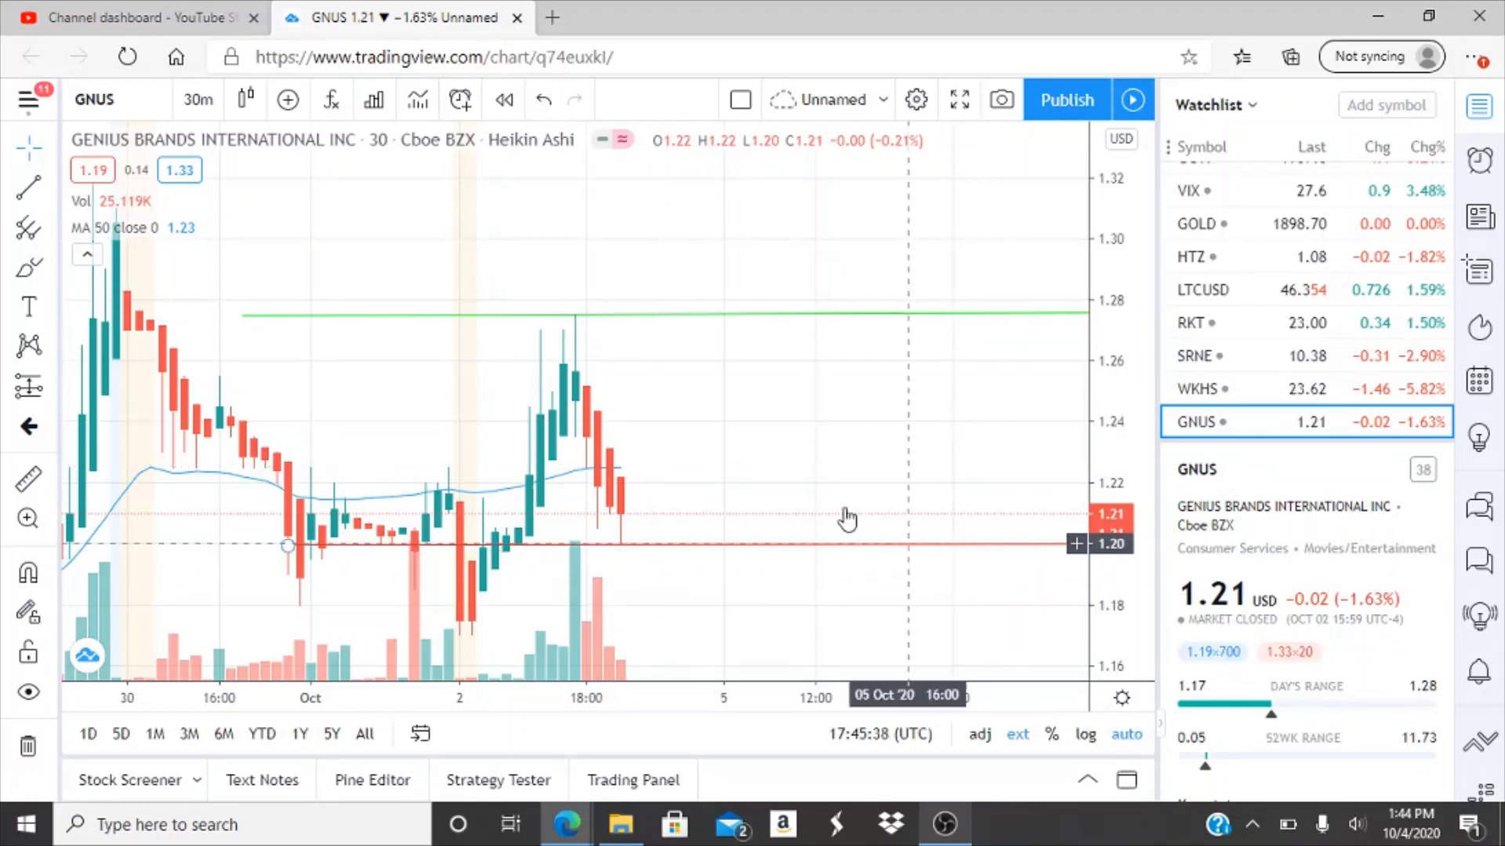
click(825, 547)
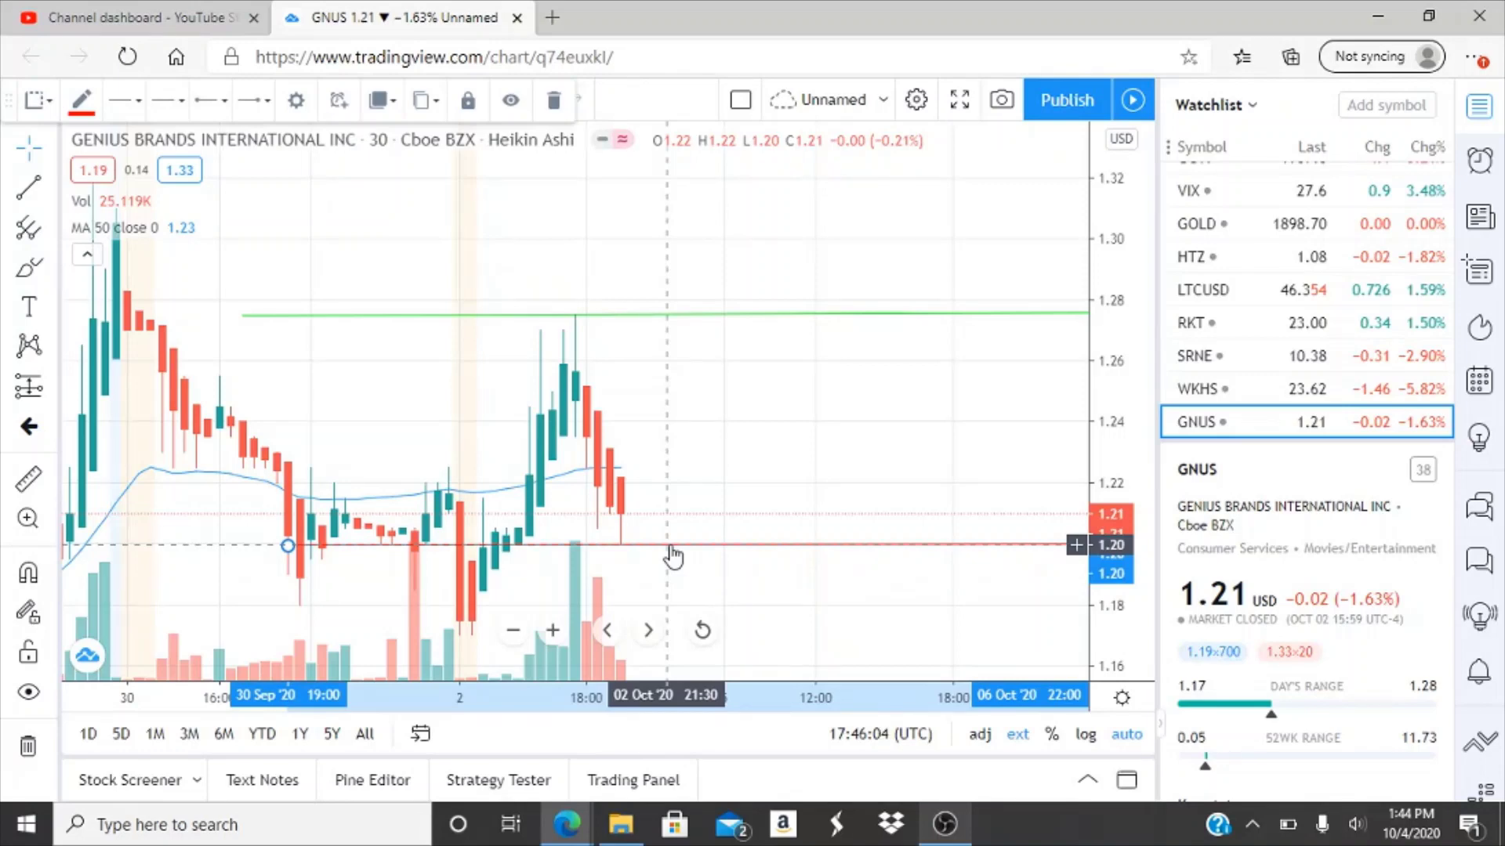
click(513, 630)
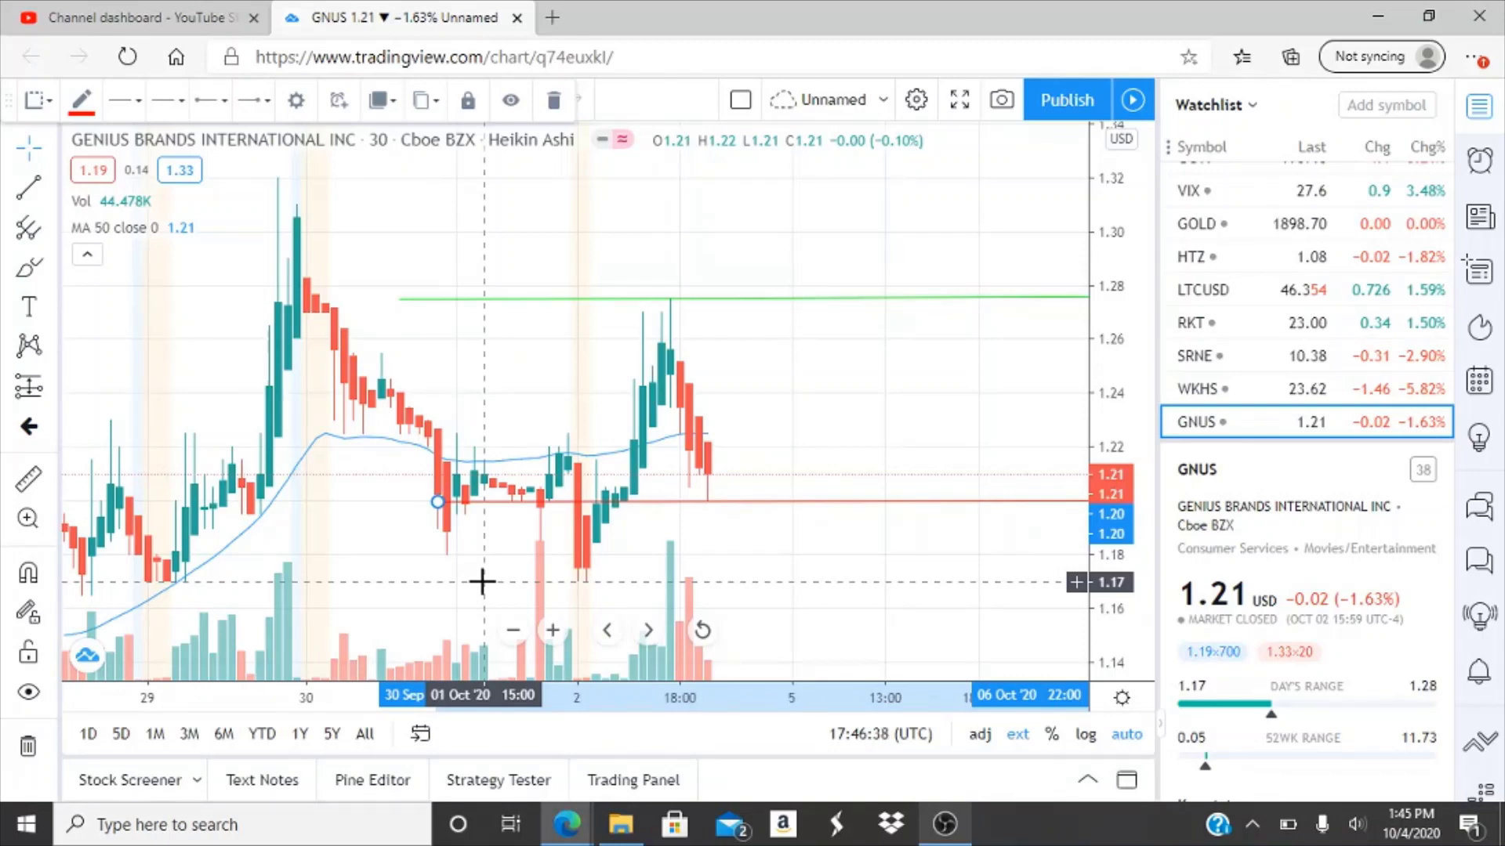
click(862, 300)
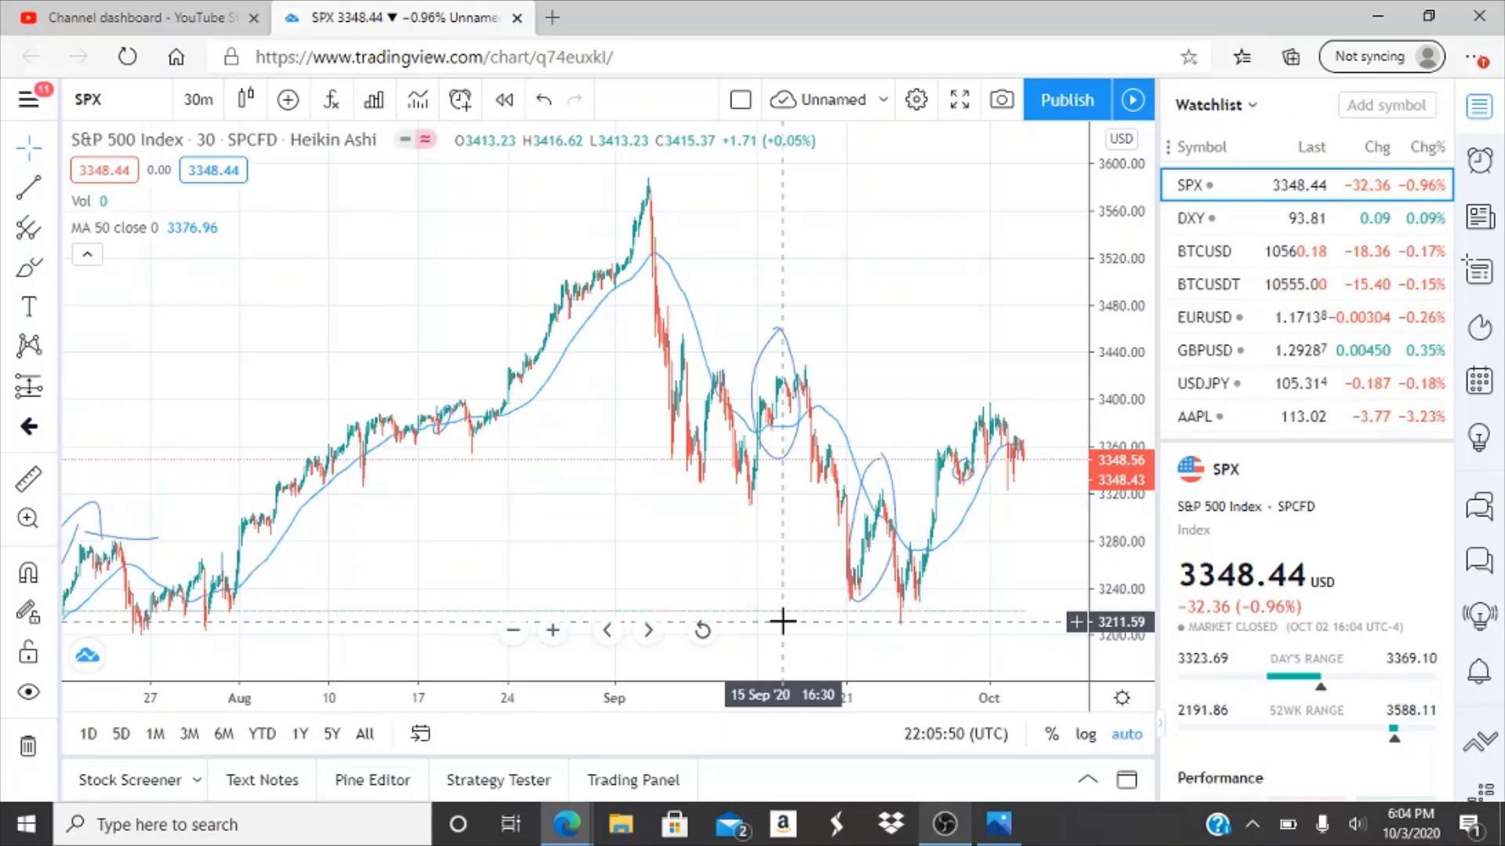
Examine the S&P 500 trend on the 30-minute chart from the March low to early October
click(513, 630)
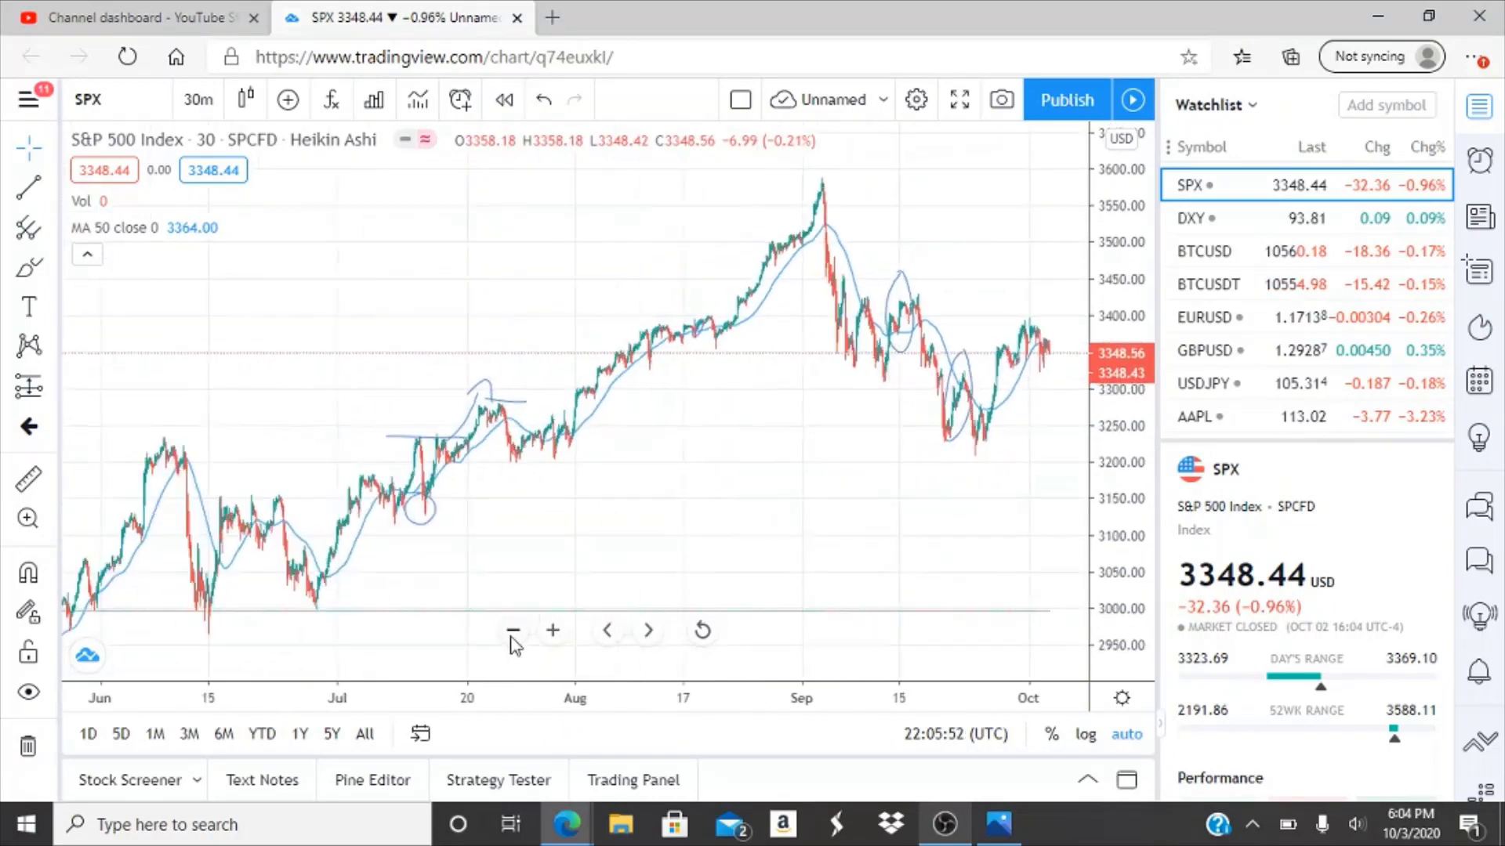
click(513, 631)
click(513, 631)
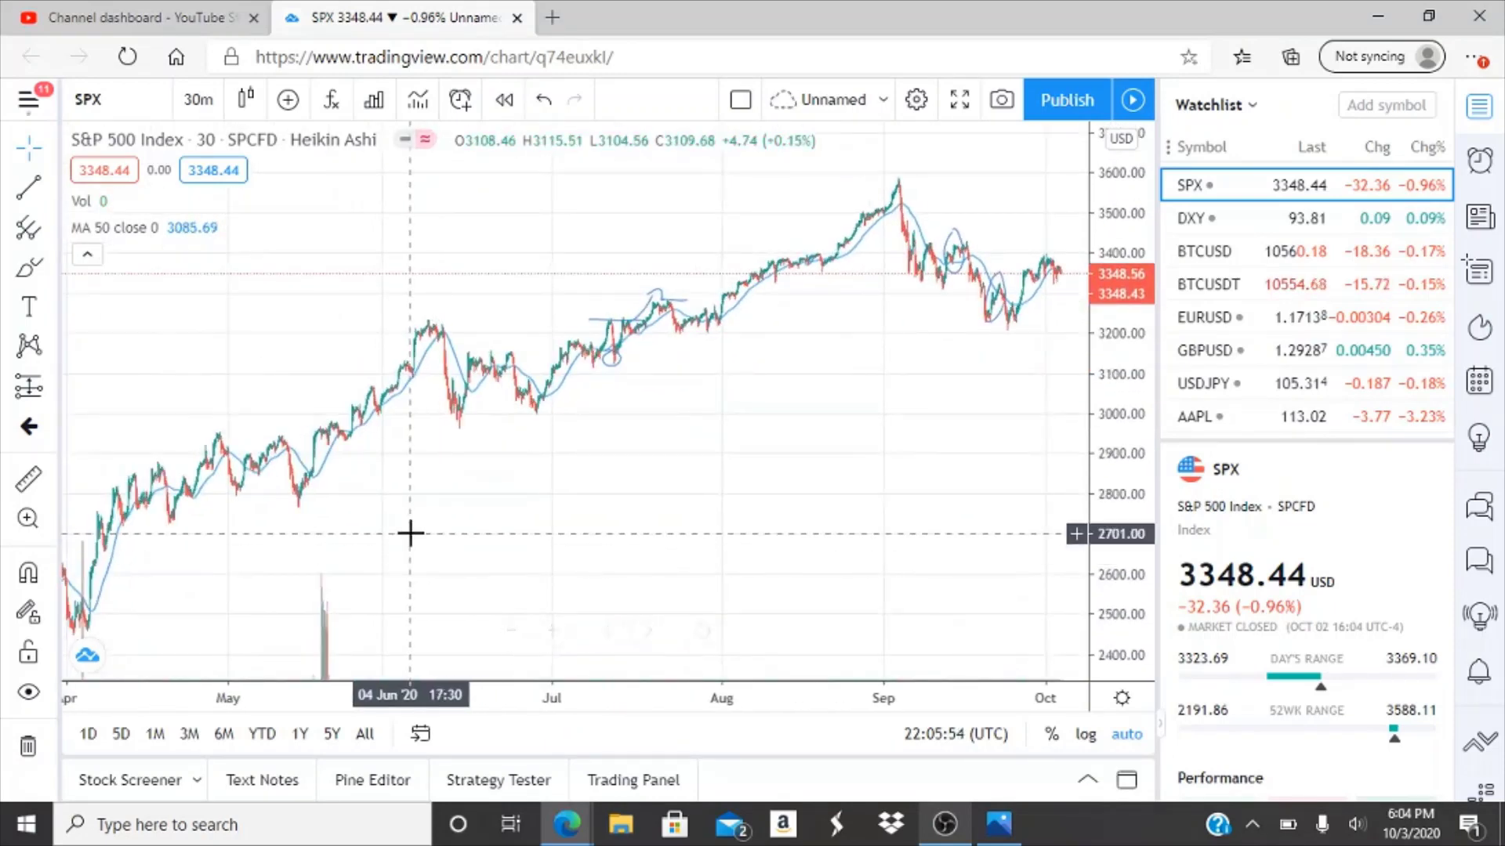
drag(407, 530, 504, 594)
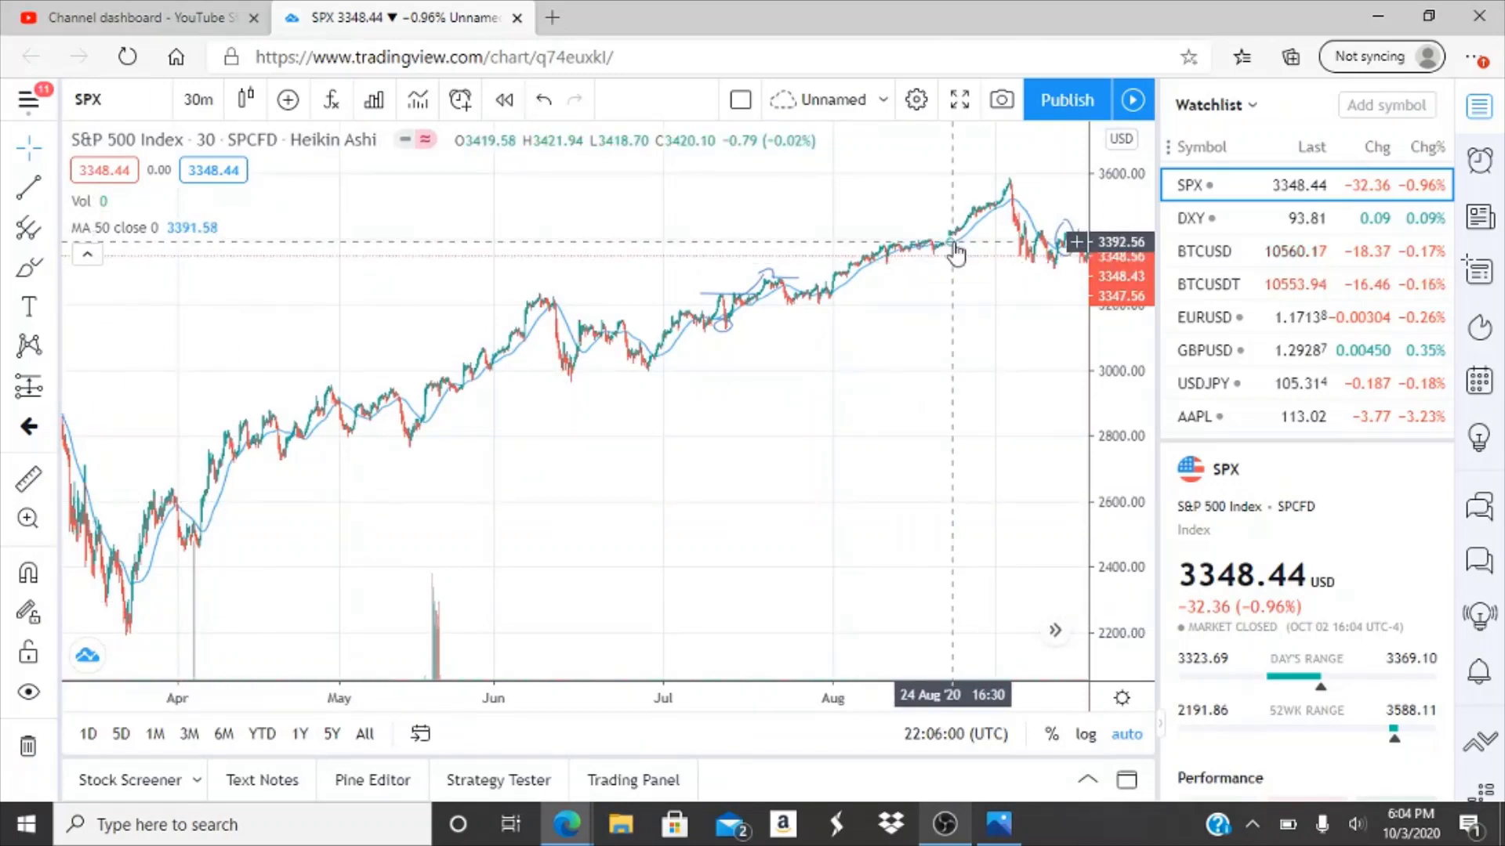
drag(956, 368, 792, 356)
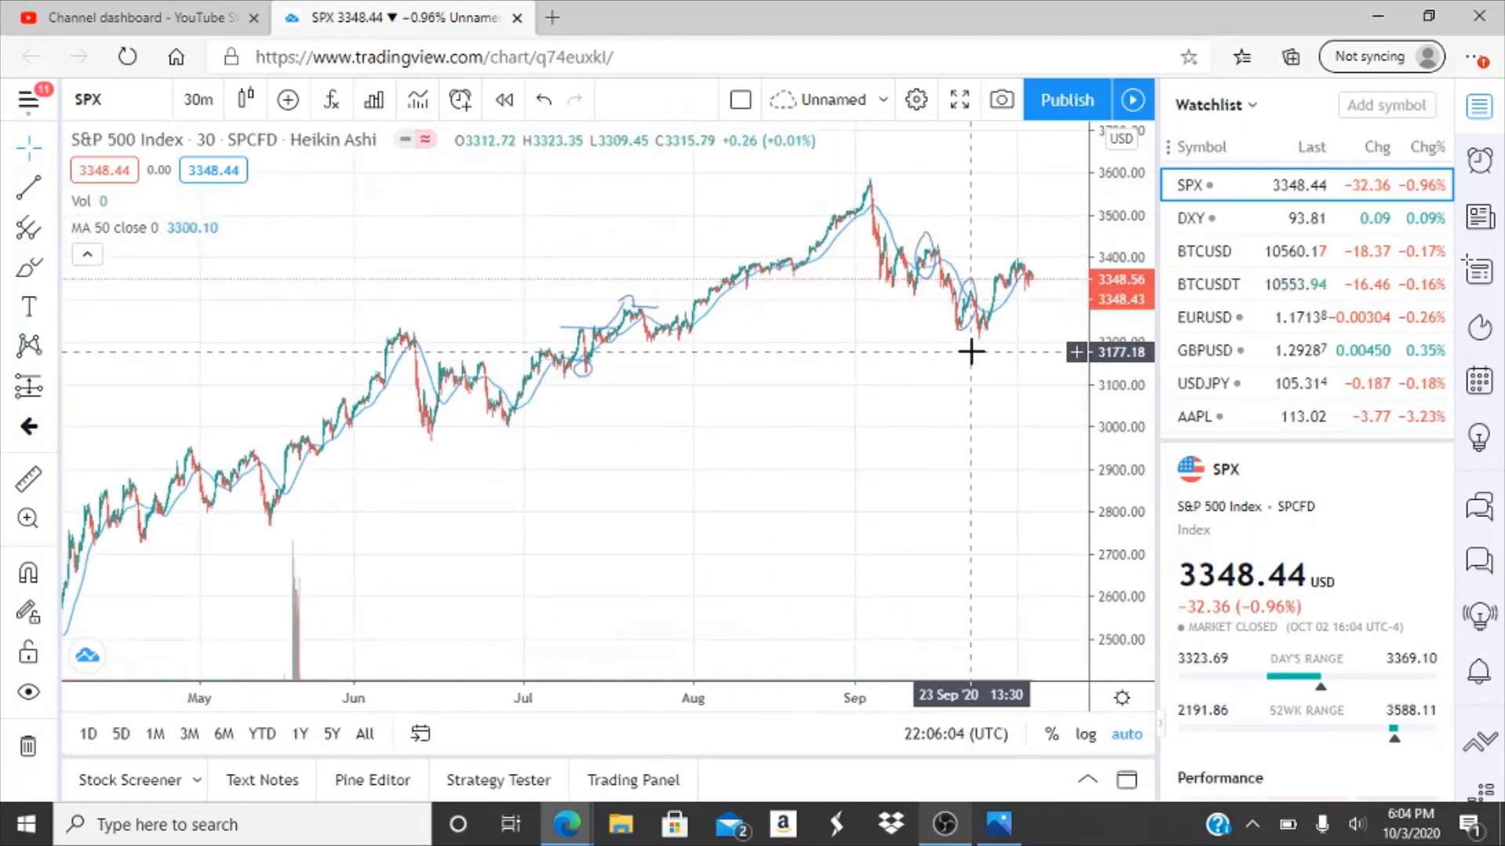
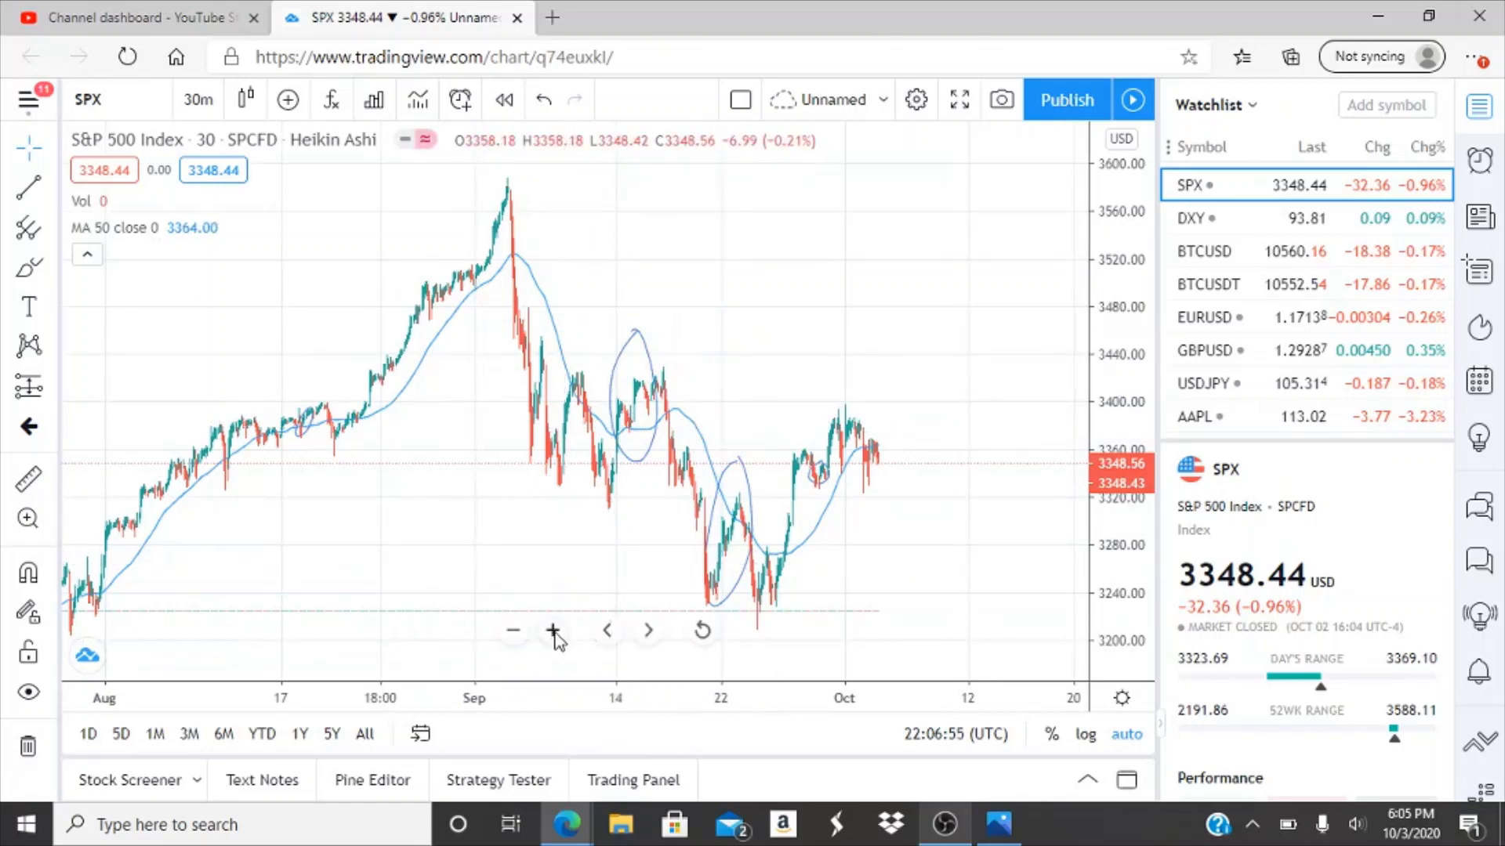
Inspect the circled S&P 500 swings of September and early October against the 50-period moving average
click(553, 630)
click(554, 631)
drag(604, 492, 826, 493)
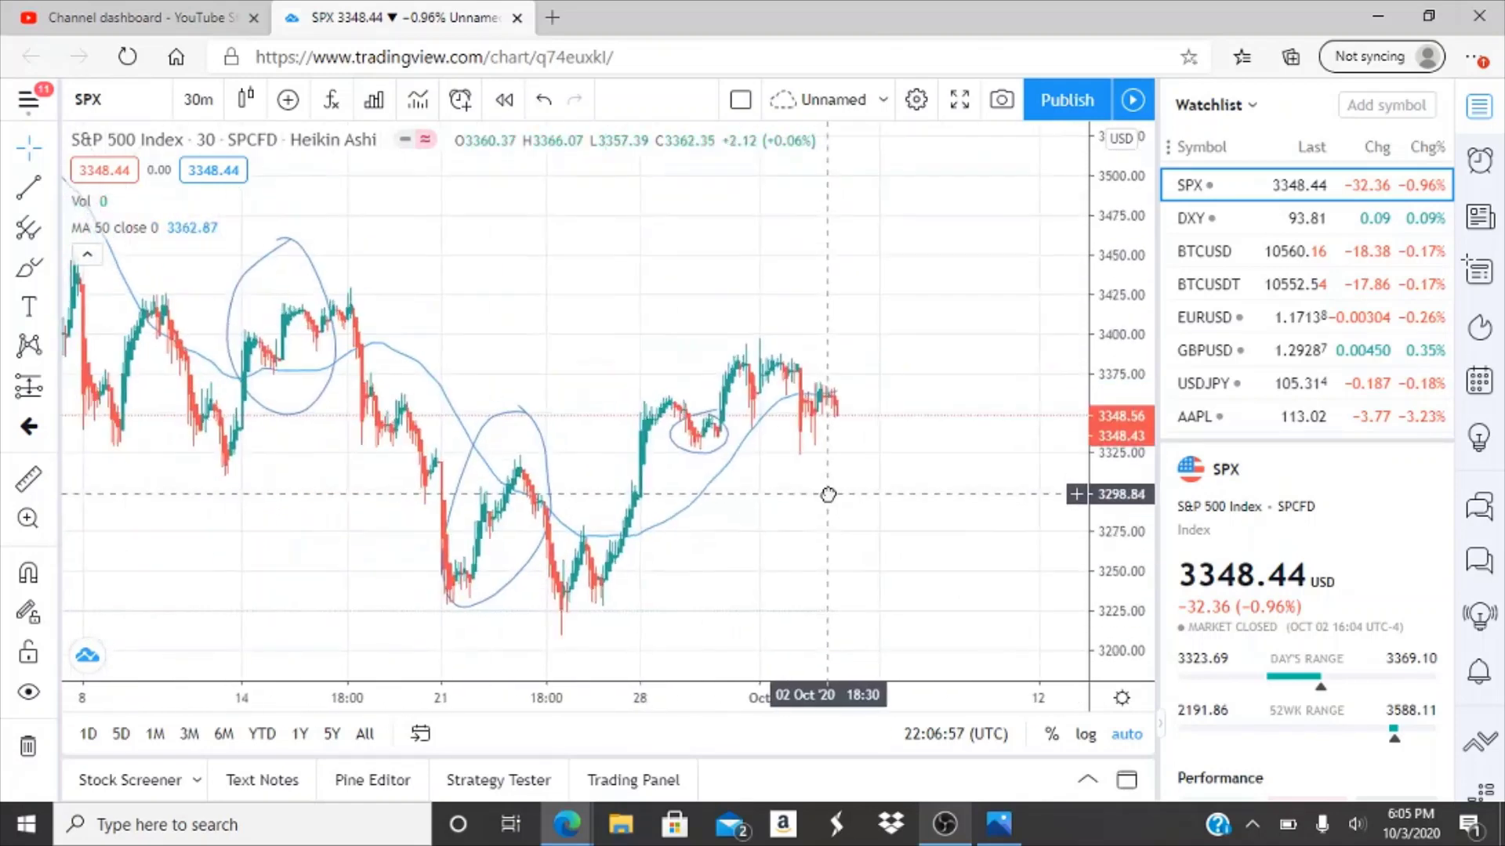
drag(377, 496, 408, 502)
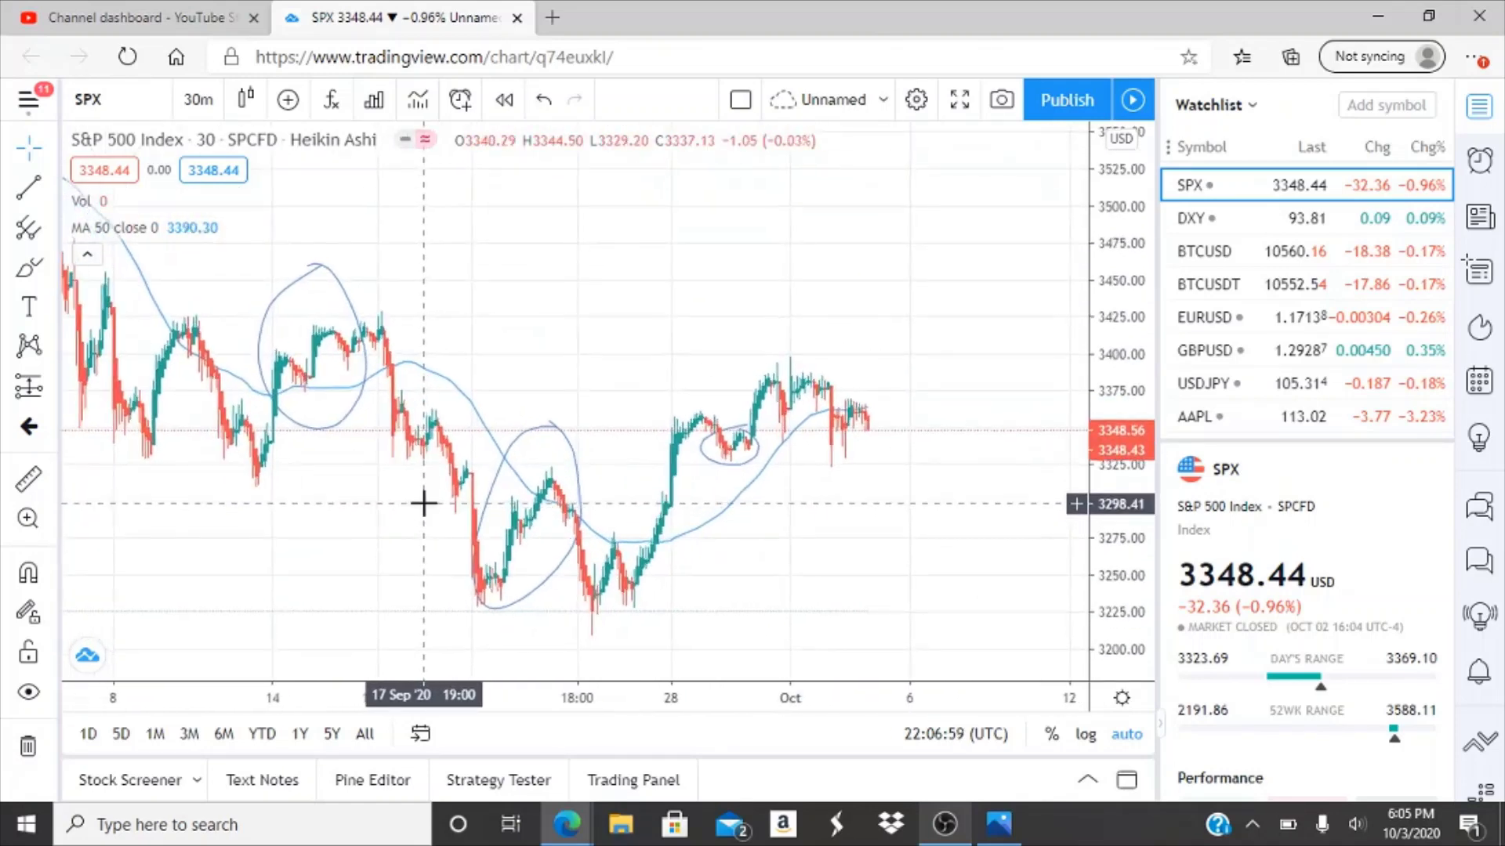
Switch to Photos to review the repurchase agreement operations schedule, and return to the SPX chart
click(998, 823)
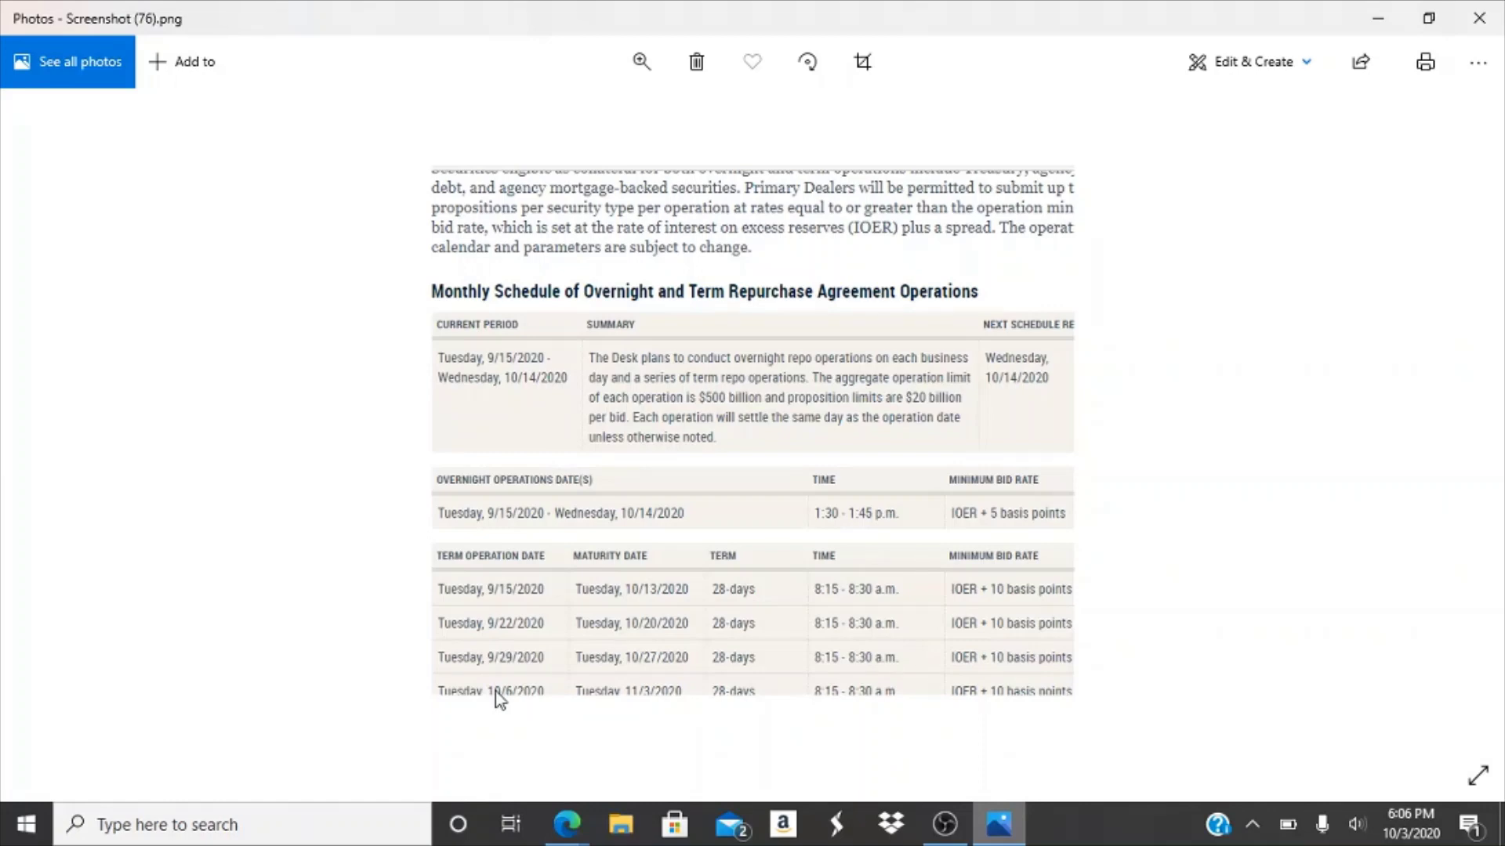
click(1377, 22)
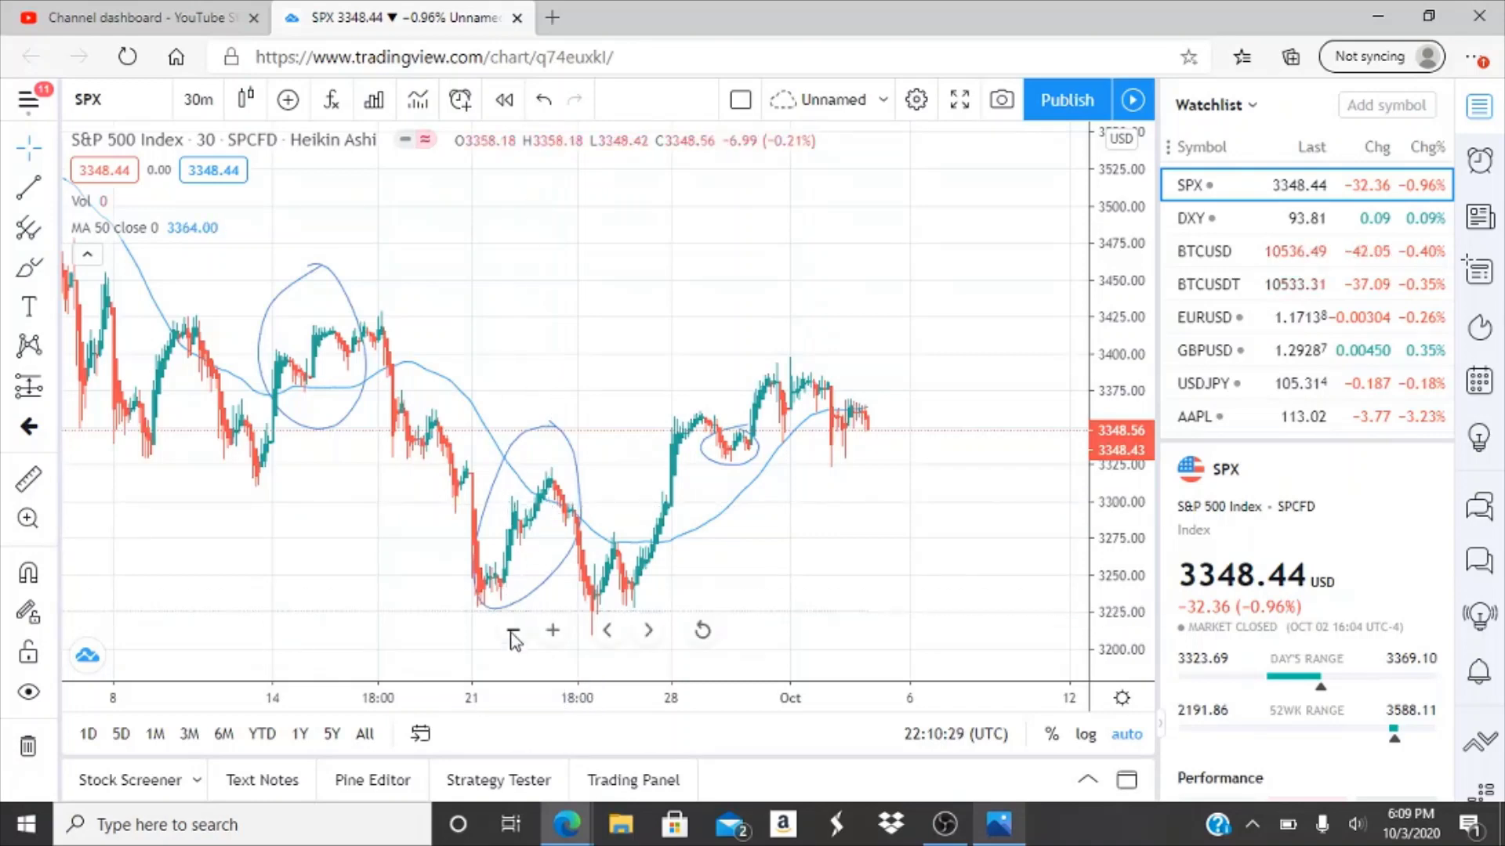
Compare the S&P 500's longer trend since May with its circled September and early October swings
click(513, 630)
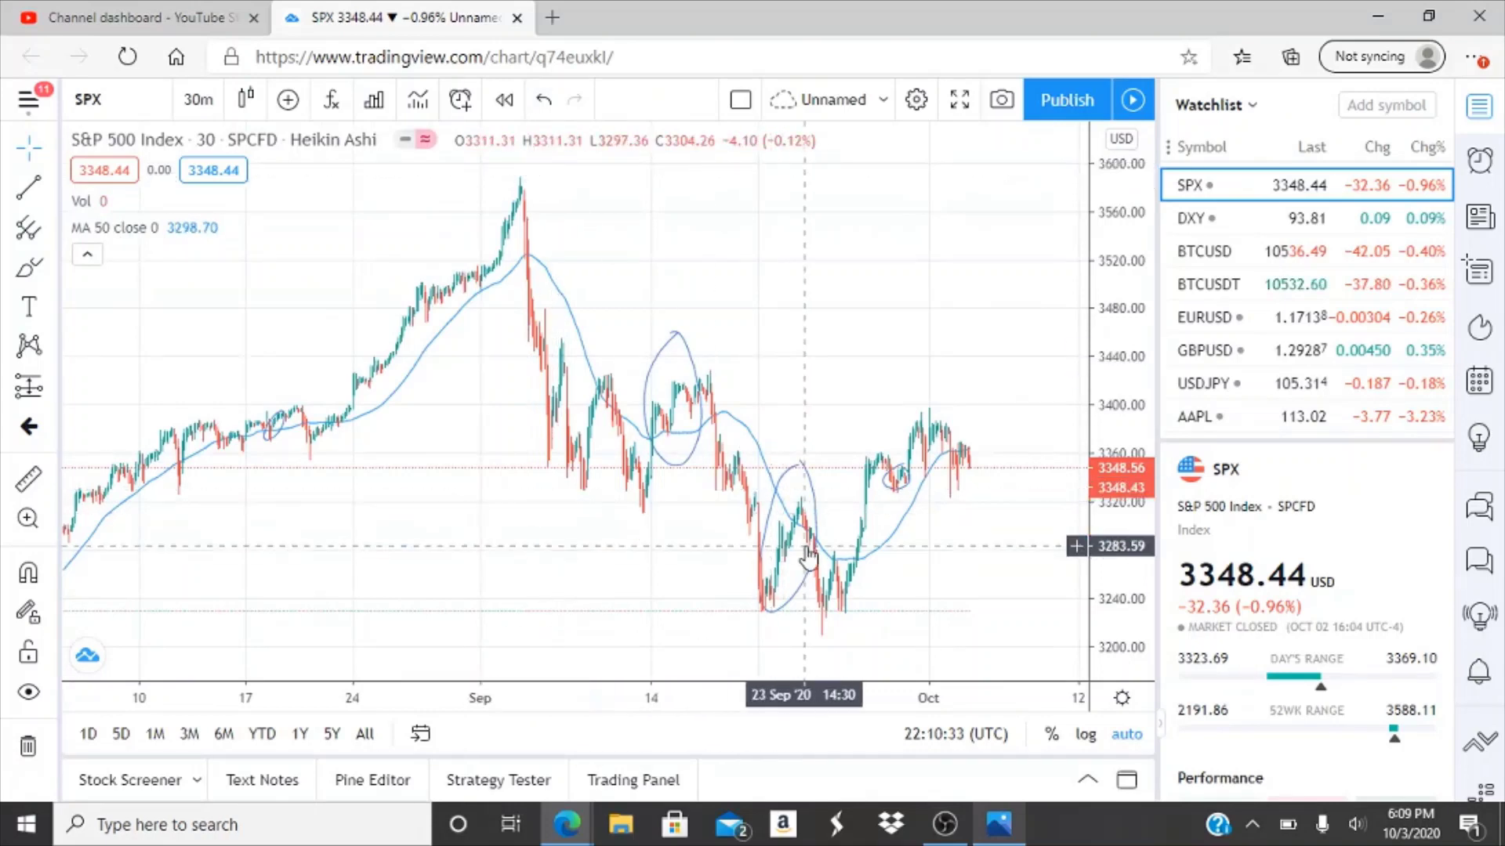
click(513, 630)
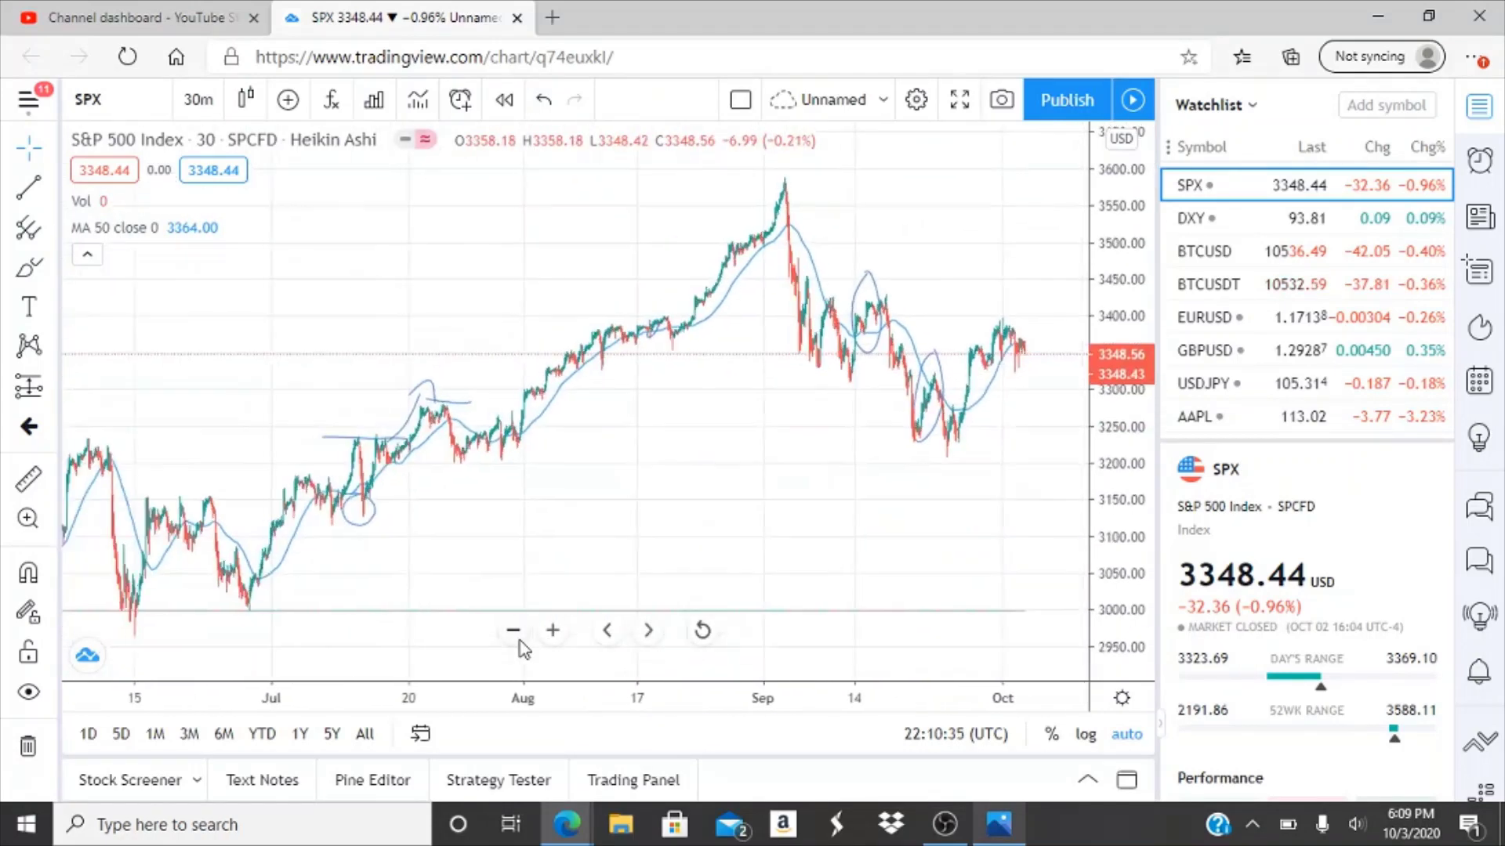
click(517, 639)
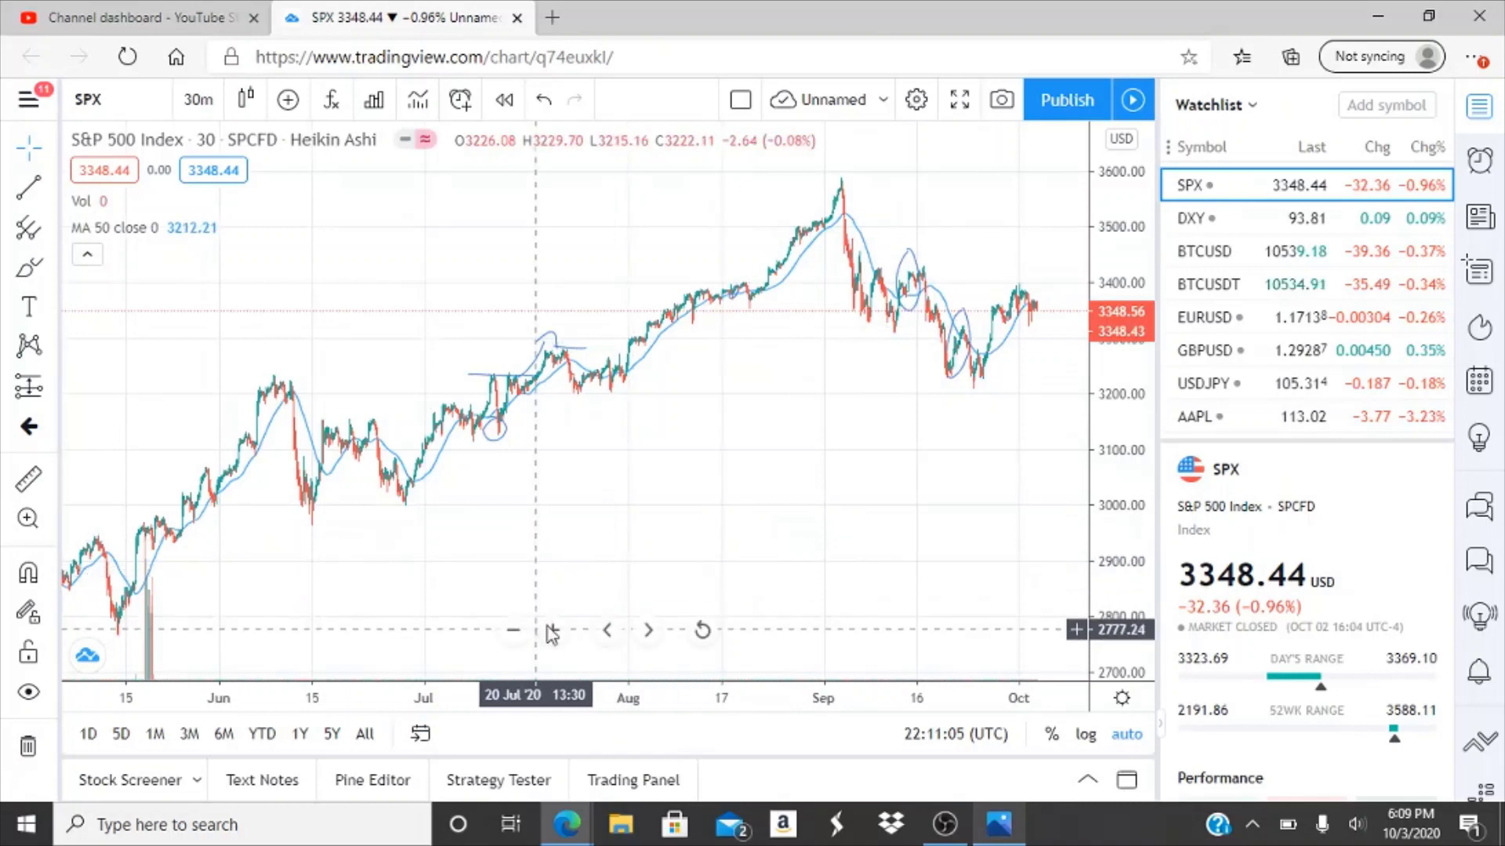
click(553, 632)
click(553, 631)
click(553, 631)
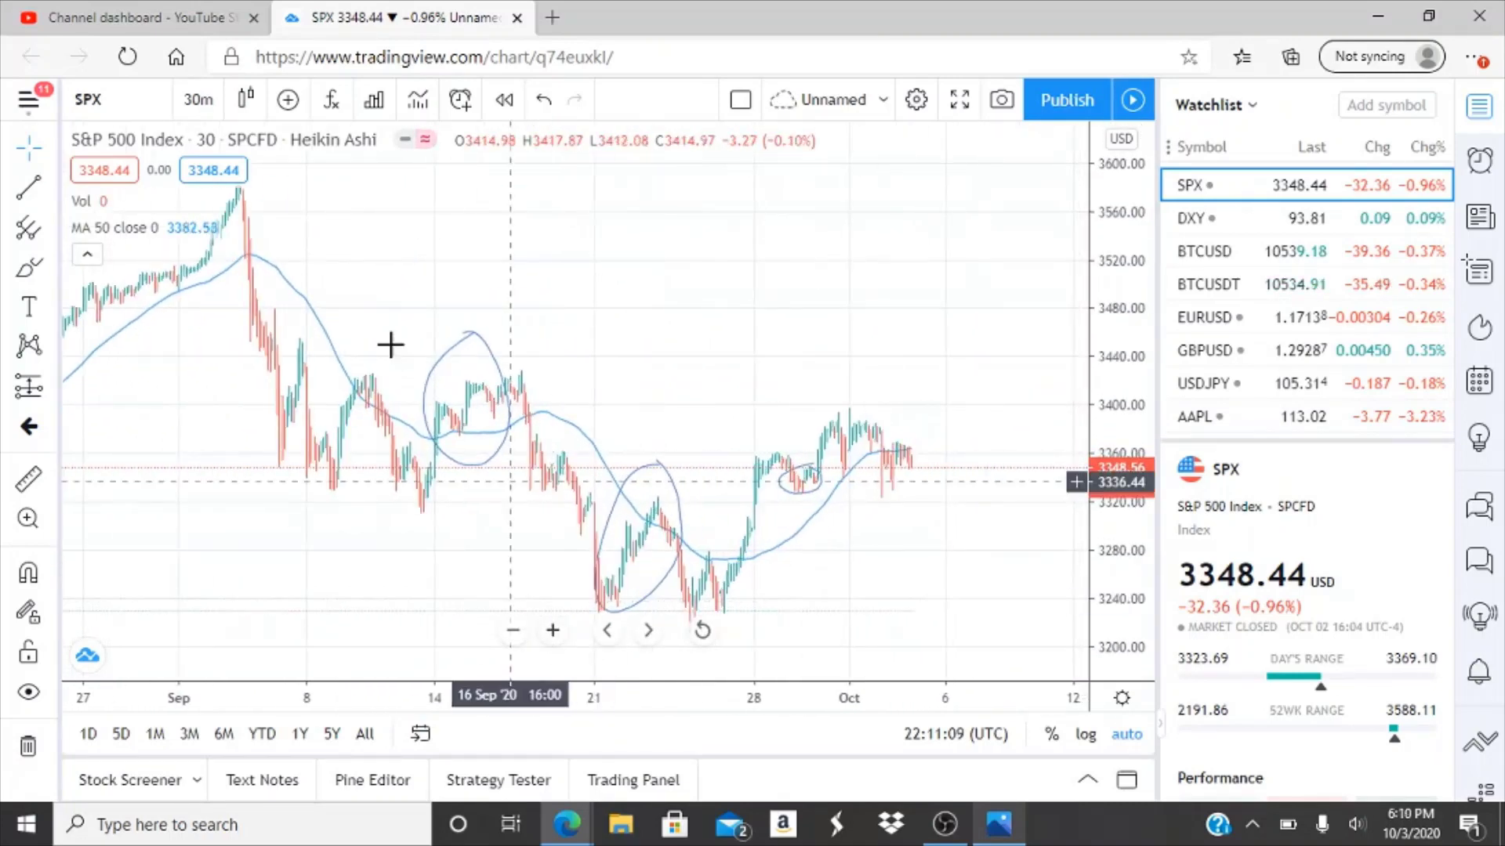